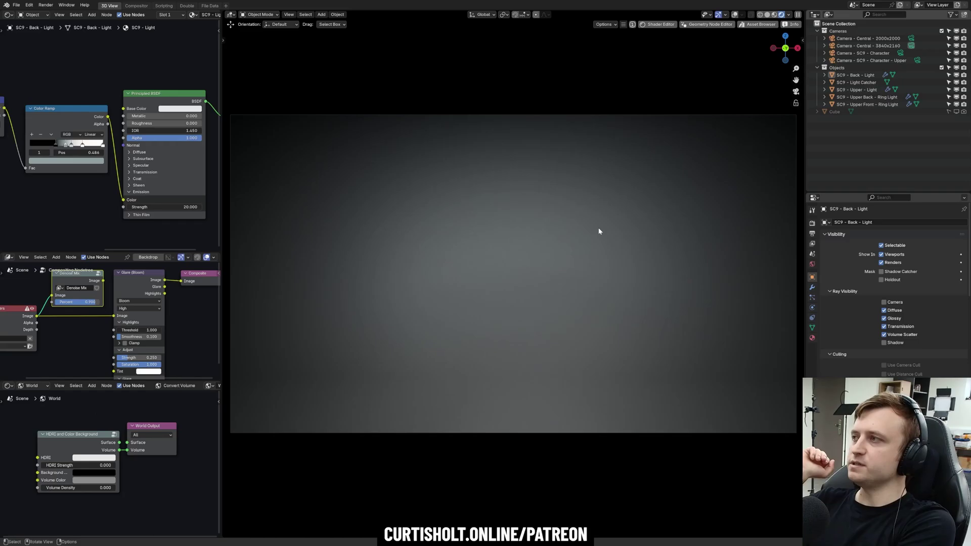
Examine the studio light layout from outside the camera in solid and rendered shading, and return to the camera view with nothing selected
middle_click_drag(598, 250, 489, 271)
key("z")
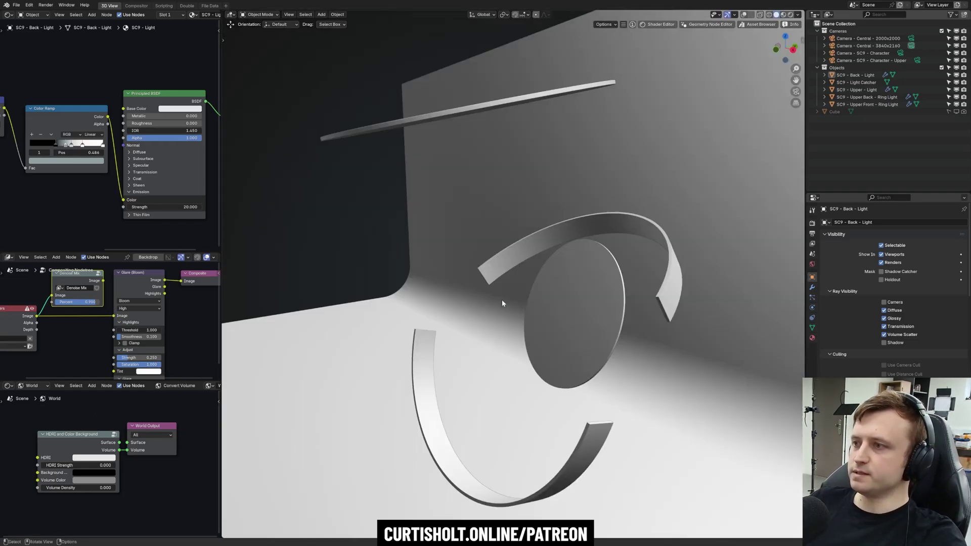
mouse_move(492, 306)
middle_mouse_down()
mouse_move(548, 309)
mouse_move(450, 310)
mouse_move(494, 308)
middle_mouse_up()
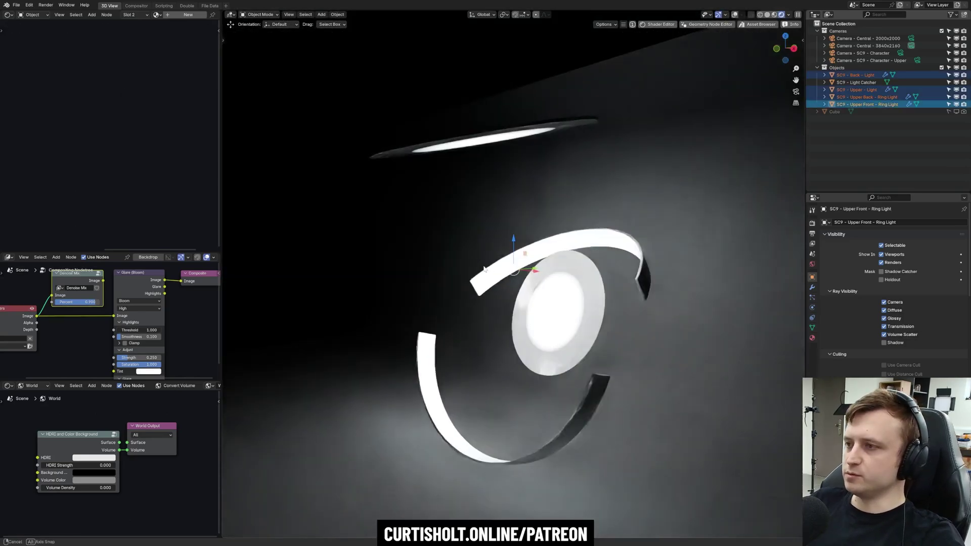
mouse_move(485, 269)
middle_mouse_down()
mouse_move(455, 263)
mouse_move(486, 267)
middle_mouse_up()
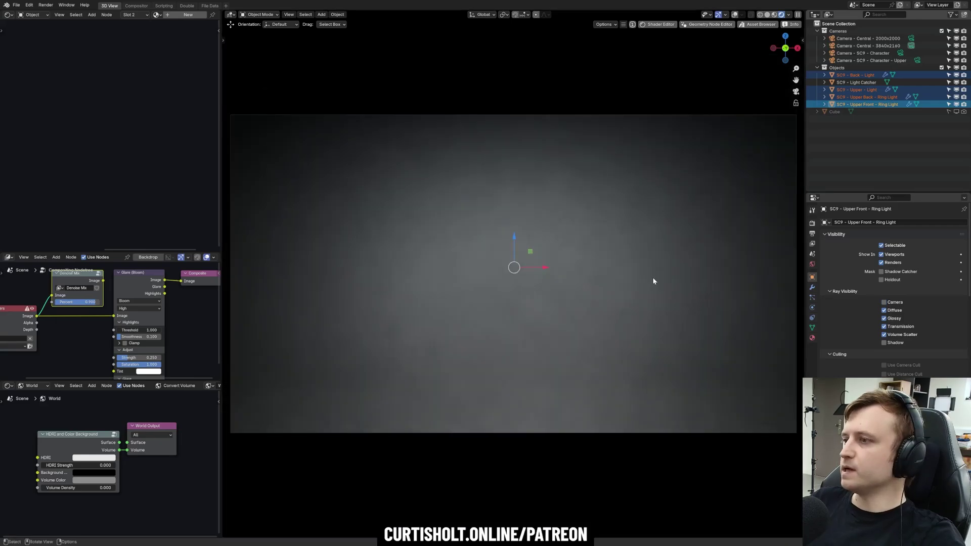
left_click(564, 285)
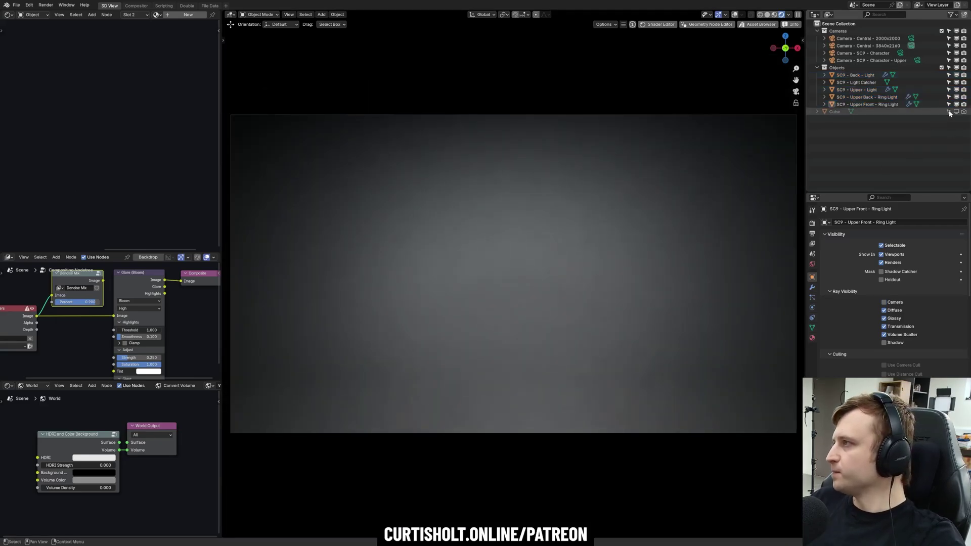
Show the hidden Cube object and try rotating SC9 - Upper Front - Ring Light about the global X axis in rendered view
left_click_drag(949, 111, 964, 112)
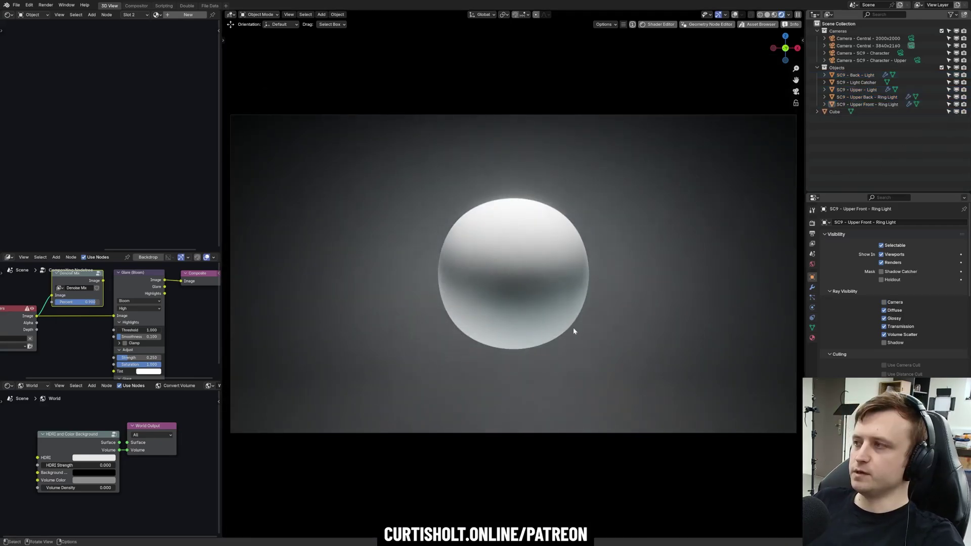
left_click(644, 246)
key("r")
key("x")
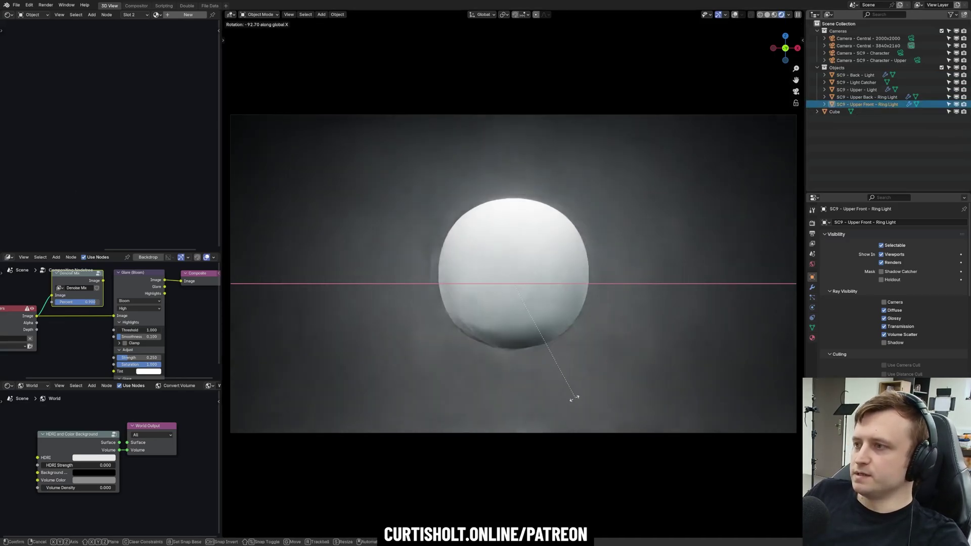
left_click(569, 398)
Try rotating the upper front ring light about the global X axis in solid shading from an orbited view
key("z")
middle_click_drag(708, 333, 633, 318)
key("r")
key("x")
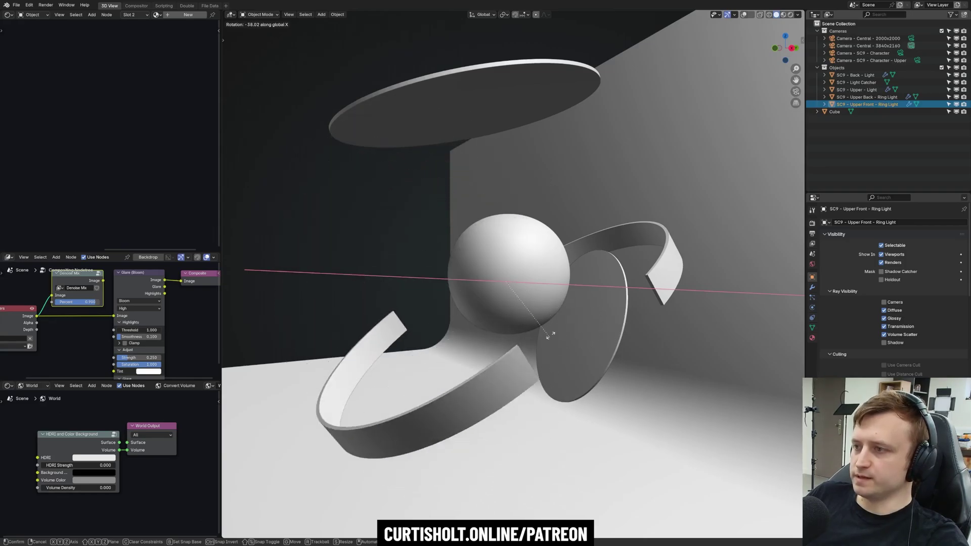
key("z")
left_click(566, 341)
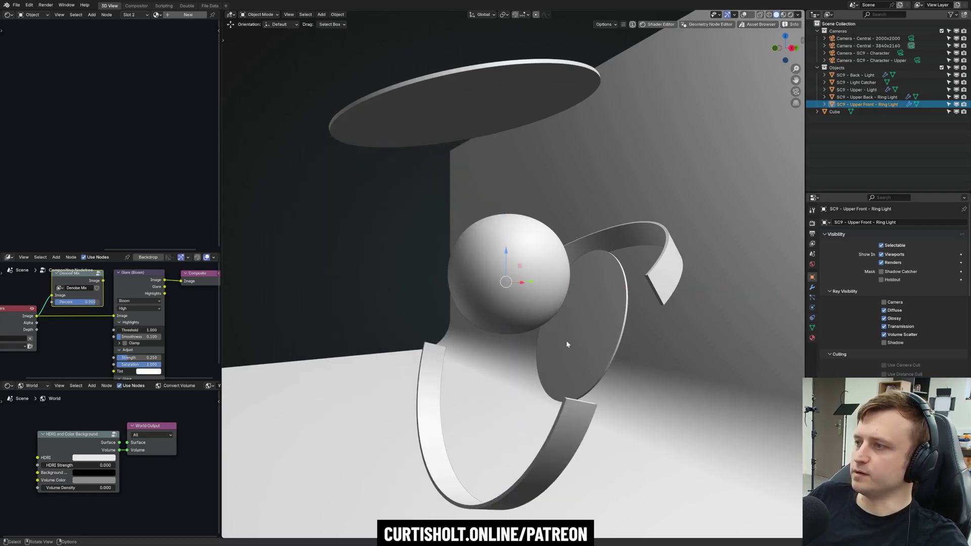
Return to the rendered camera view and try another global X rotation of the upper front ring light
key("KP_0")
key("z")
left_click(581, 187)
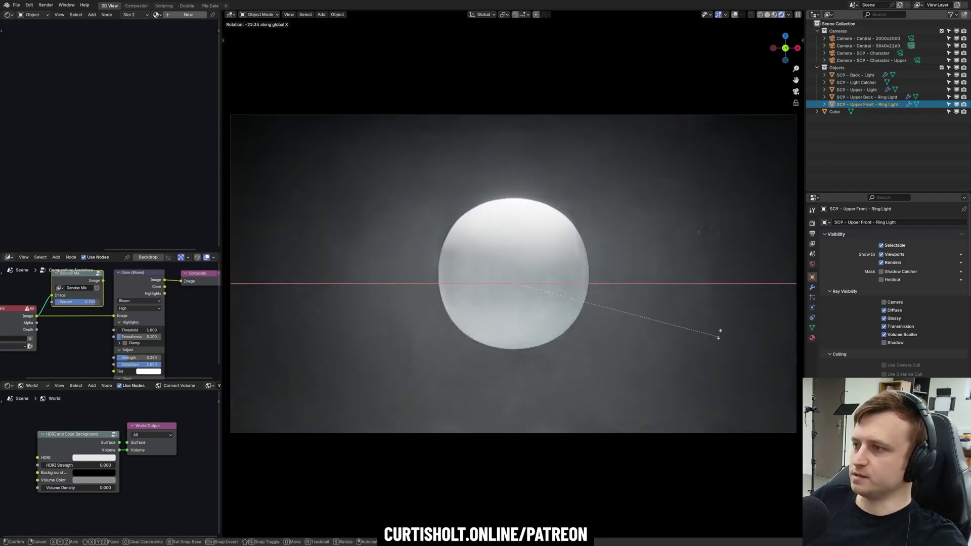
Hide the Cube and paste the copied Statue_Mann_C object into the scene as the lighting subject
left_click(956, 111)
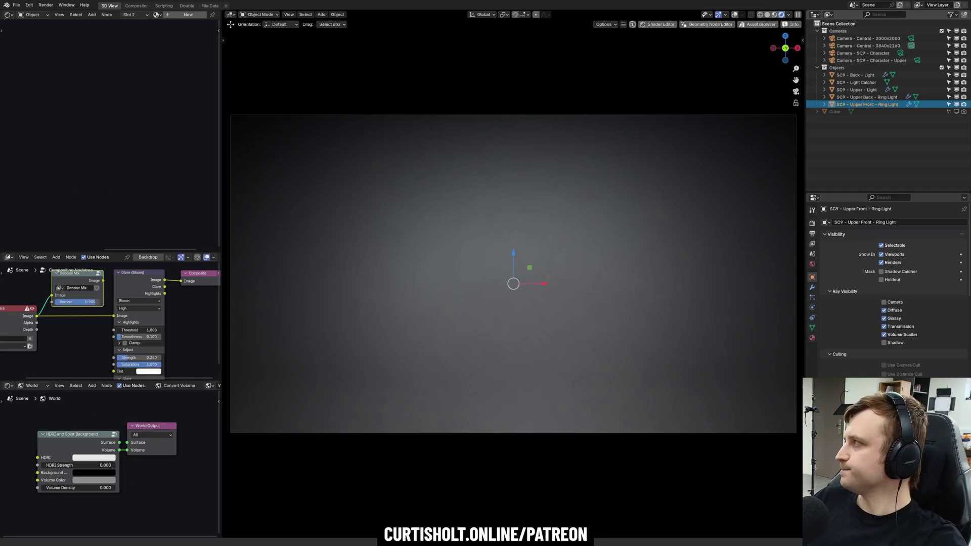
key("ctrl+v")
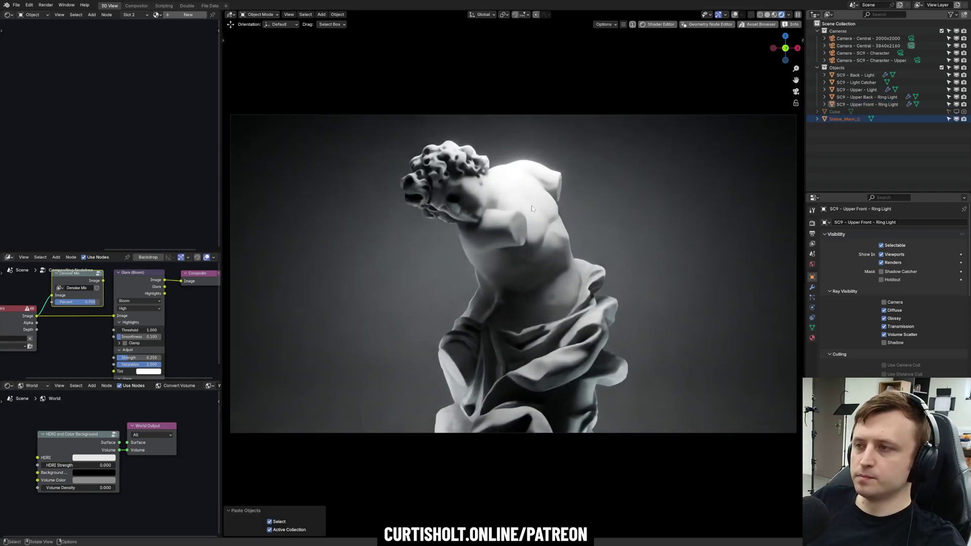
scroll(657, 160, "up", 2)
left_click(657, 159)
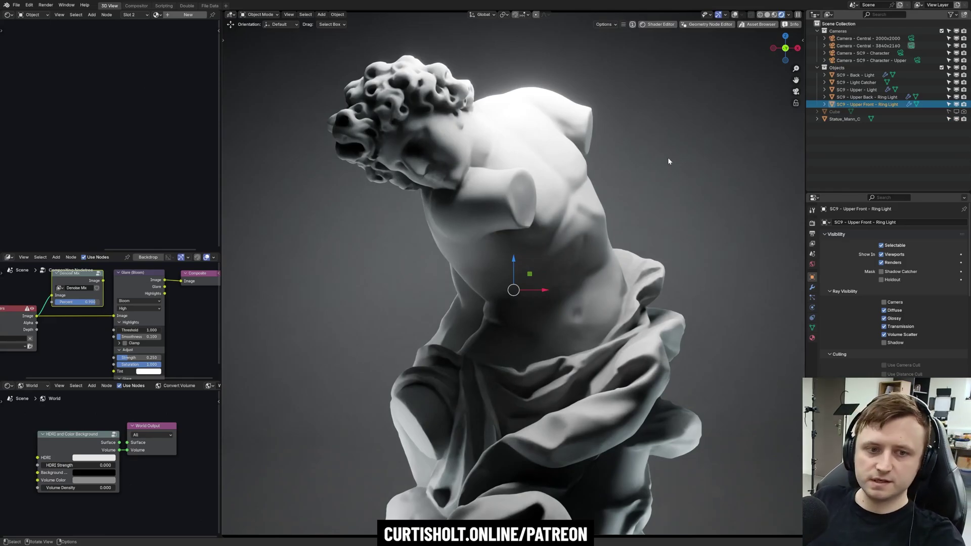
Show the Cube in place of the statue and try a roughness of 0 on its Principled BSDF material
left_click_drag(949, 112, 964, 118)
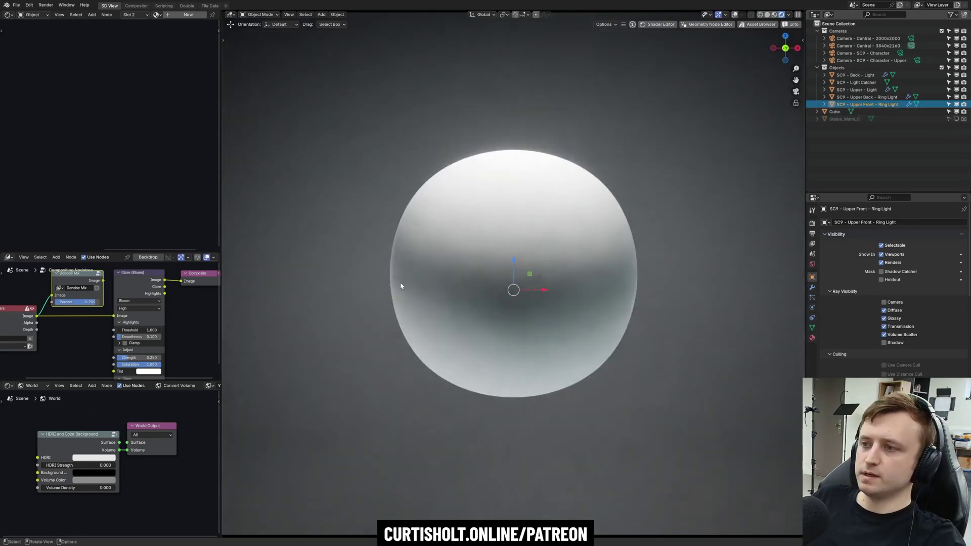
left_click(445, 291)
left_click_drag(176, 140, 101, 141)
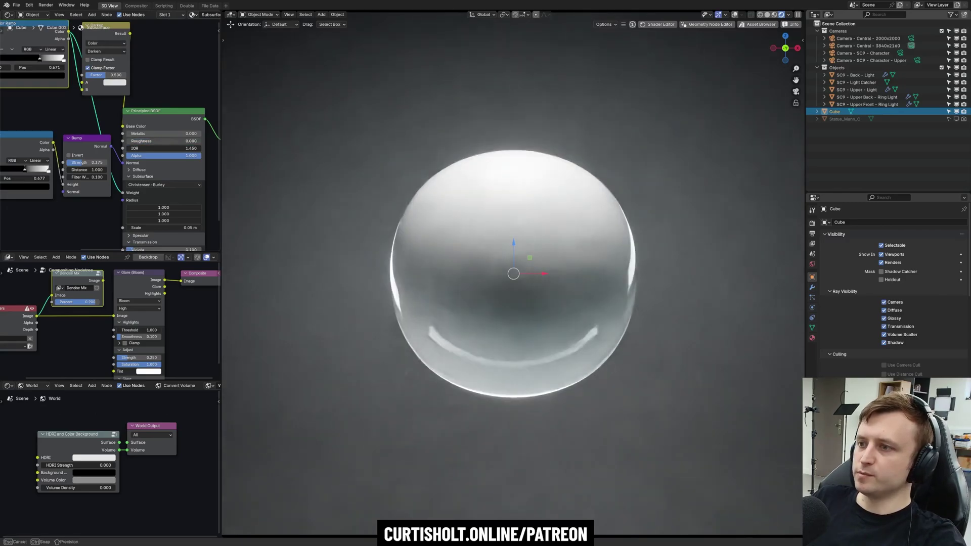
key("ctrl+z")
Hide the Cube, show Statue_Mann_C again and select it
left_click_drag(948, 112, 964, 111)
left_click_drag(949, 119, 965, 119)
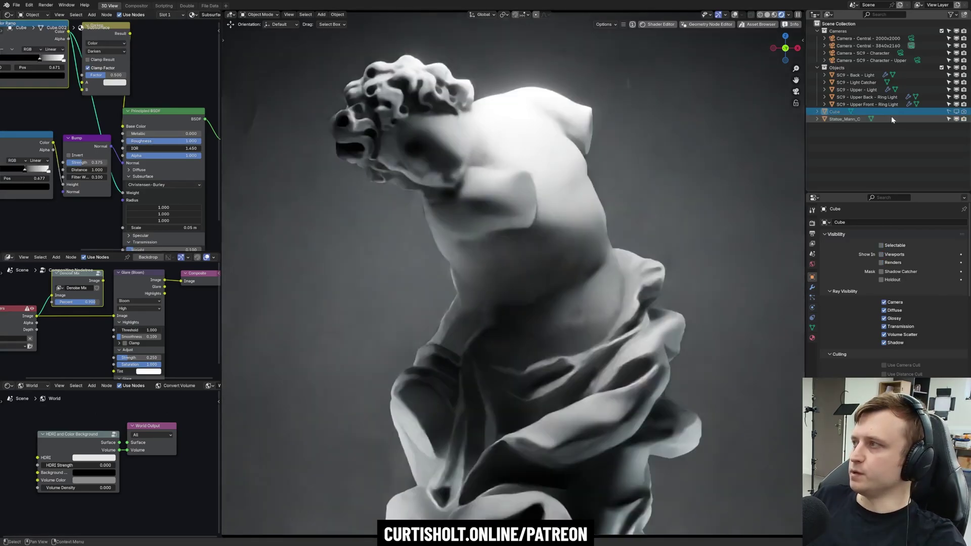
left_click(892, 119)
scroll(752, 149, "down", 1)
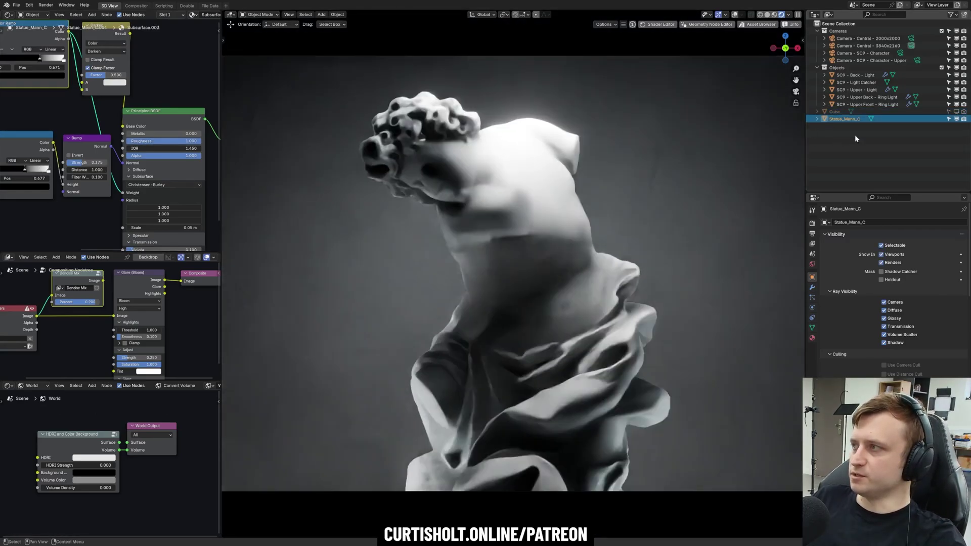
Try rotating SC9 - Upper Front - Ring Light about the global X axis to relight the statue
left_click(863, 104)
key("r")
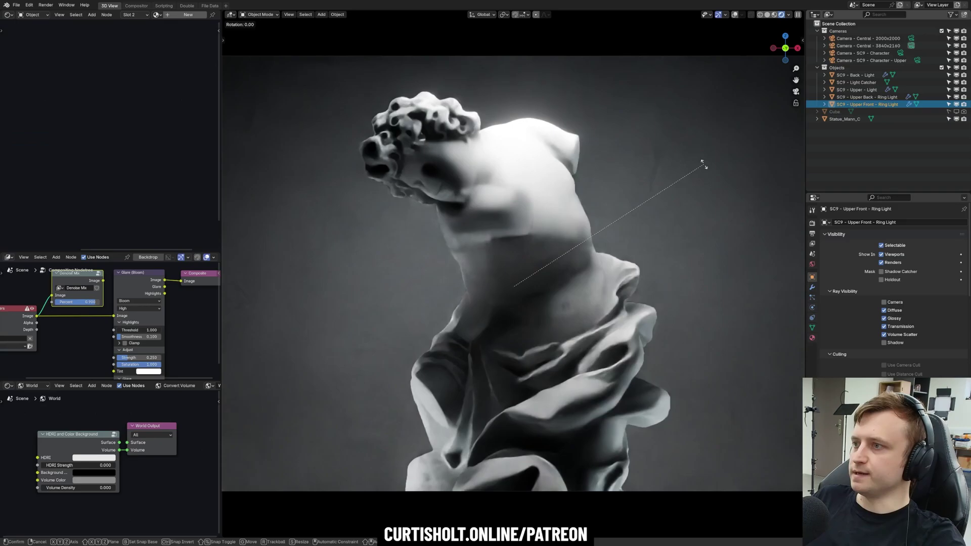
key("x")
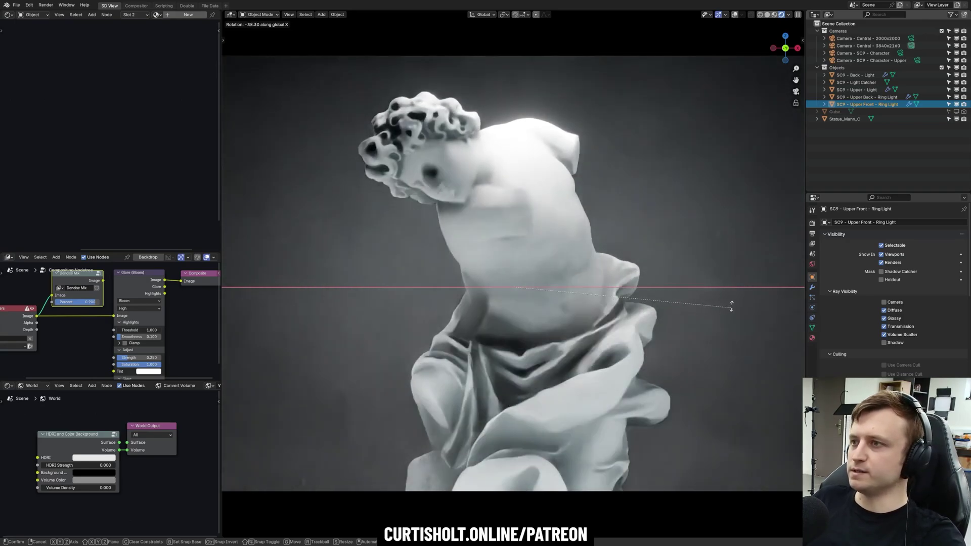
left_click(551, 260)
Try a factor of about 0.213 on the Darken mix node of the statue's material
left_click(550, 258)
middle_click_drag(127, 104, 134, 106)
left_click_drag(114, 77, 107, 77)
key("Escape")
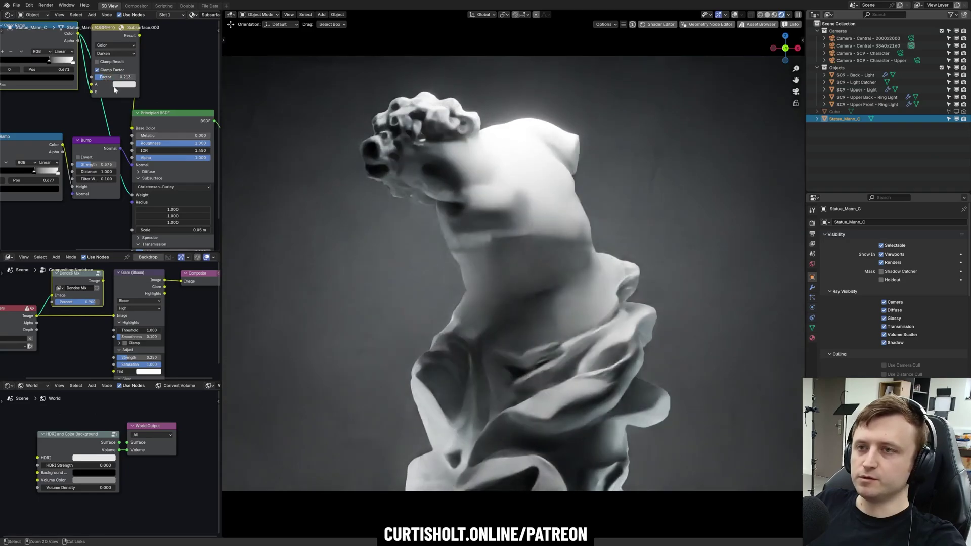
Try disconnecting the Base Color input of the statue's Principled BSDF and giving it a darker grey
middle_click_drag(133, 137, 128, 135)
left_click_drag(128, 127, 115, 119)
left_click(184, 127)
left_click_drag(226, 25, 225, 51)
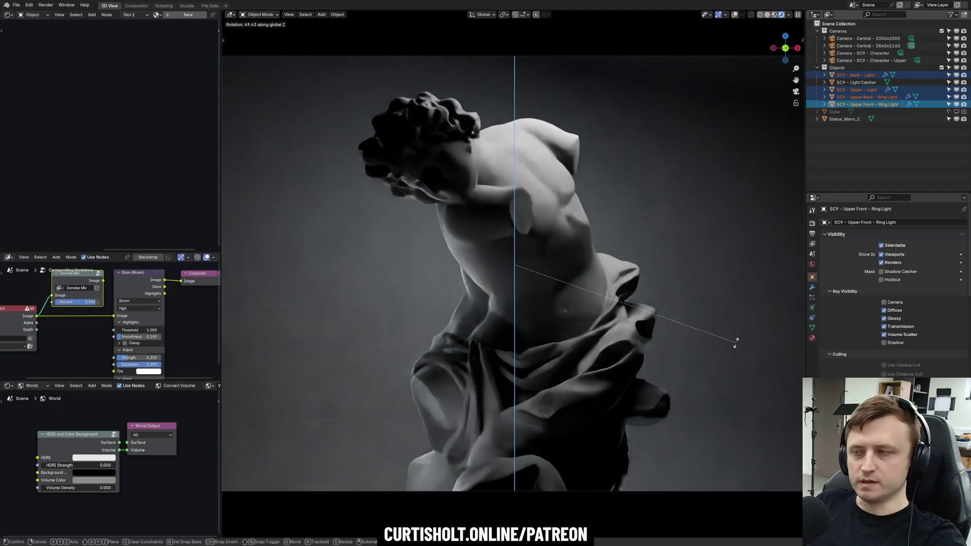
Cancel the global Z rotation of the four lights and undo the last changes to the statue's material
right_click(737, 343)
left_click(860, 119)
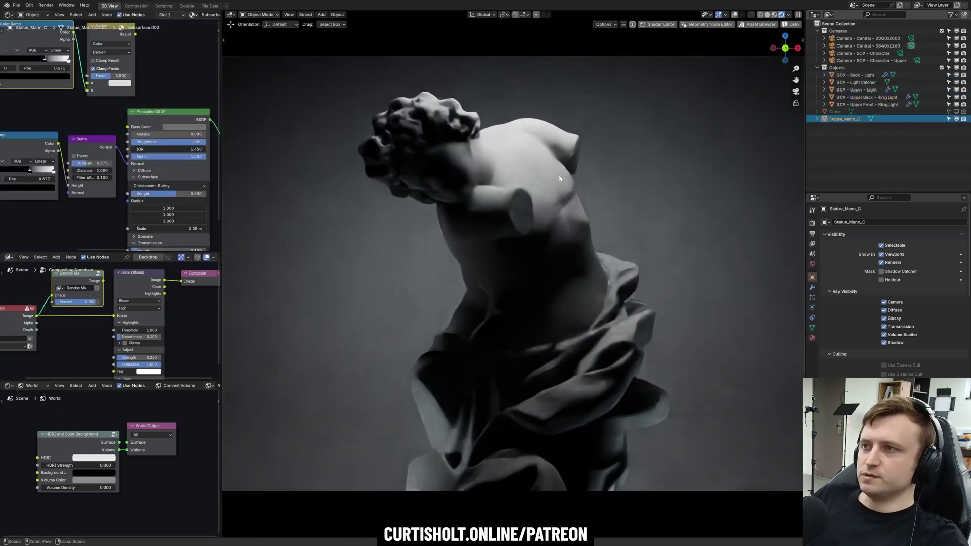
key("ctrl+z")
key("ctrl+z")
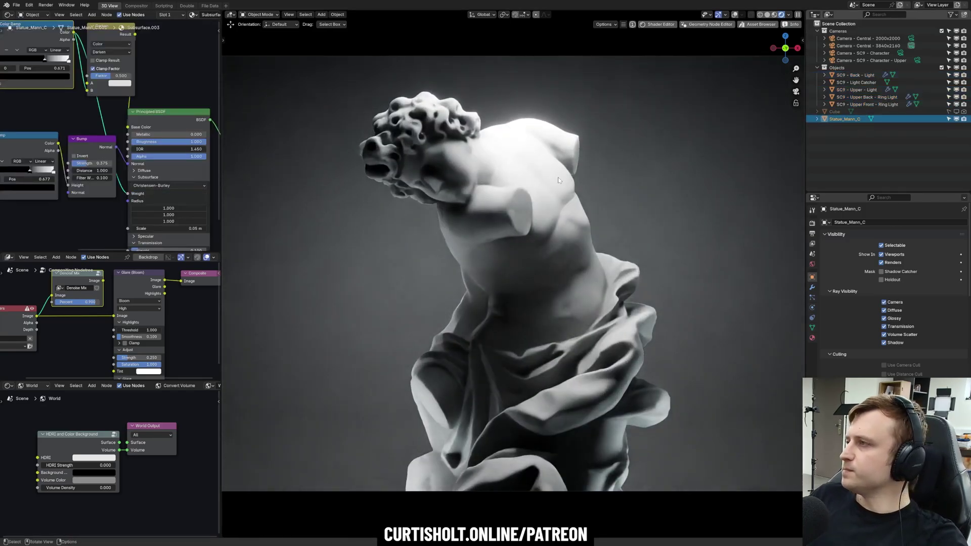
Try a blue tint on the active Color Ramp stop in the light material of SC9 - Upper Back - Ring Light
left_click(691, 169)
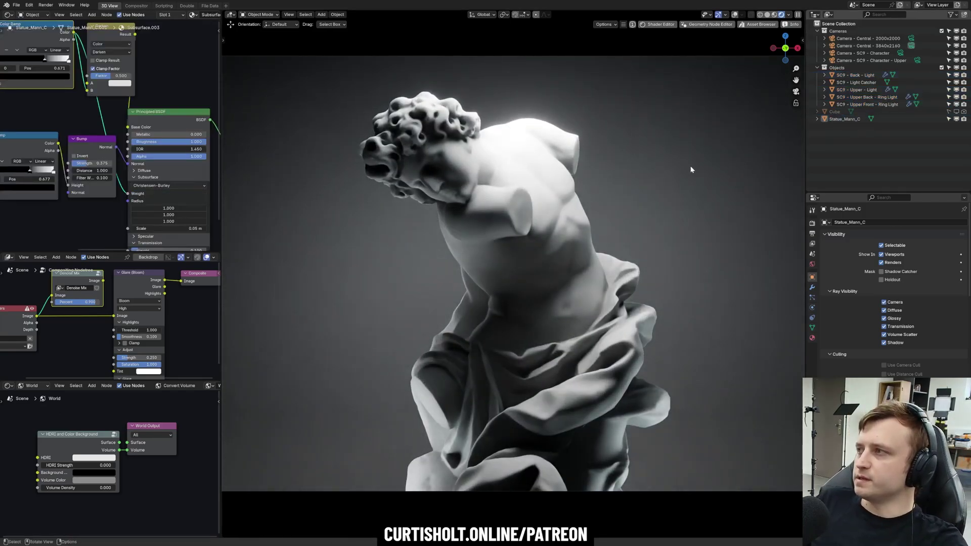
left_click(850, 105)
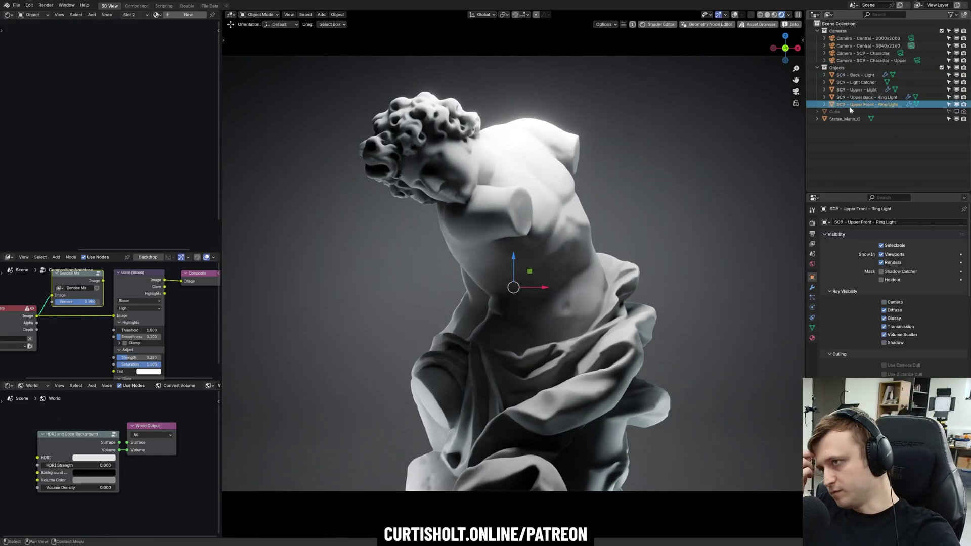
left_click(855, 97)
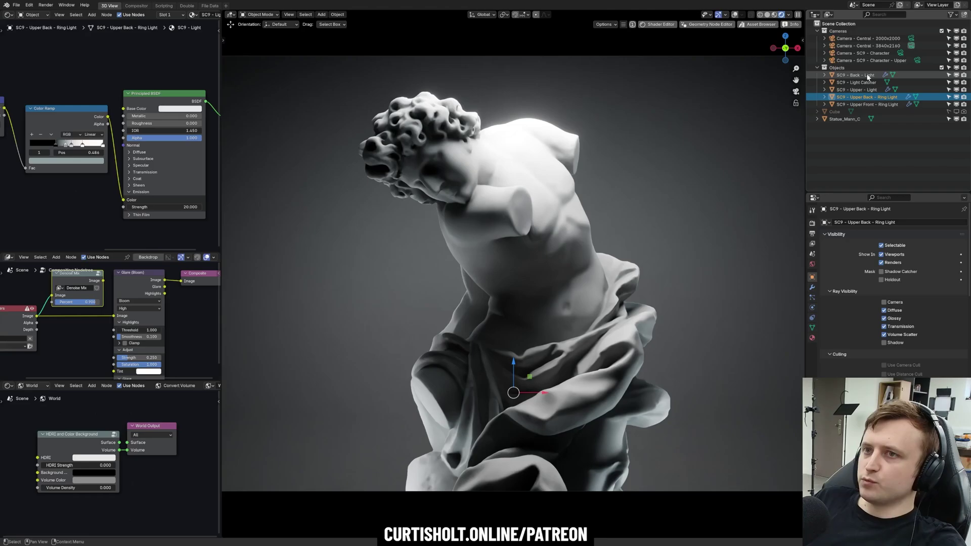
key("ctrl+z")
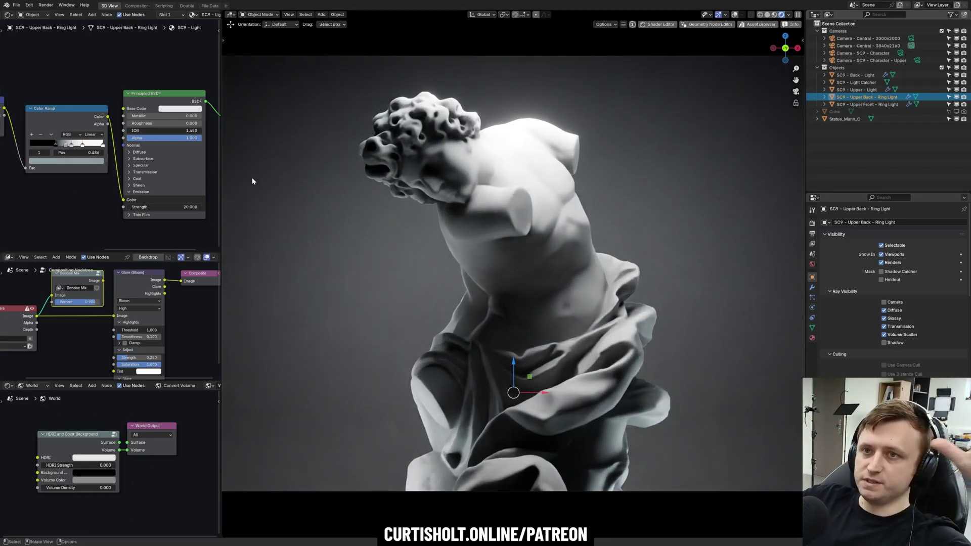
left_click(65, 160)
left_click_drag(62, 75, 70, 68)
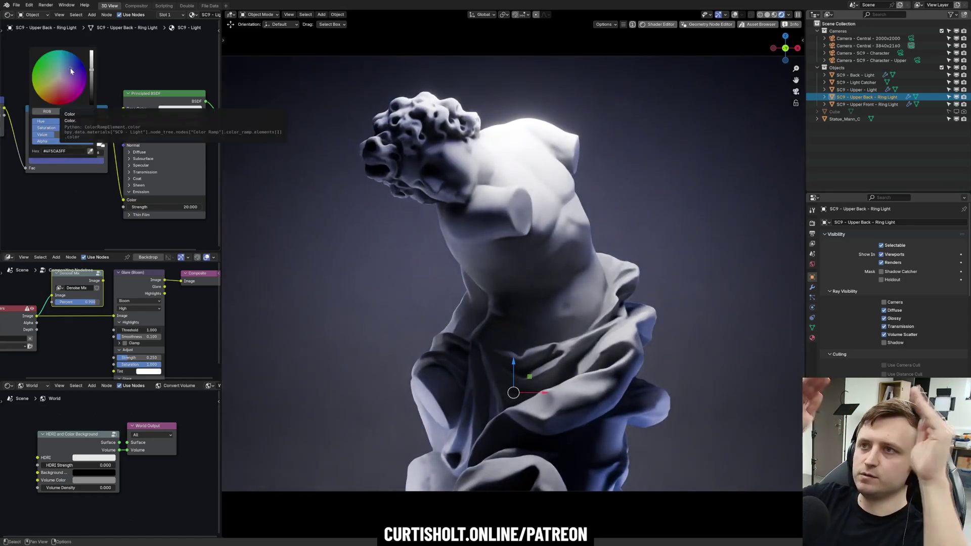
key("Escape")
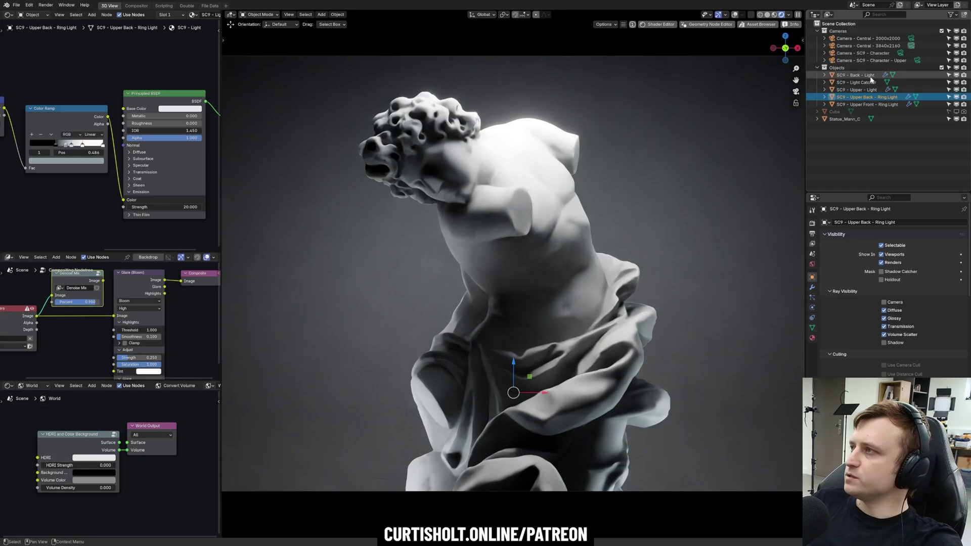
Enable Shadow ray visibility for SC9 - Back - Light
left_click(869, 76)
mouse_move(622, 228)
middle_mouse_down()
mouse_move(574, 245)
mouse_move(496, 245)
middle_mouse_up()
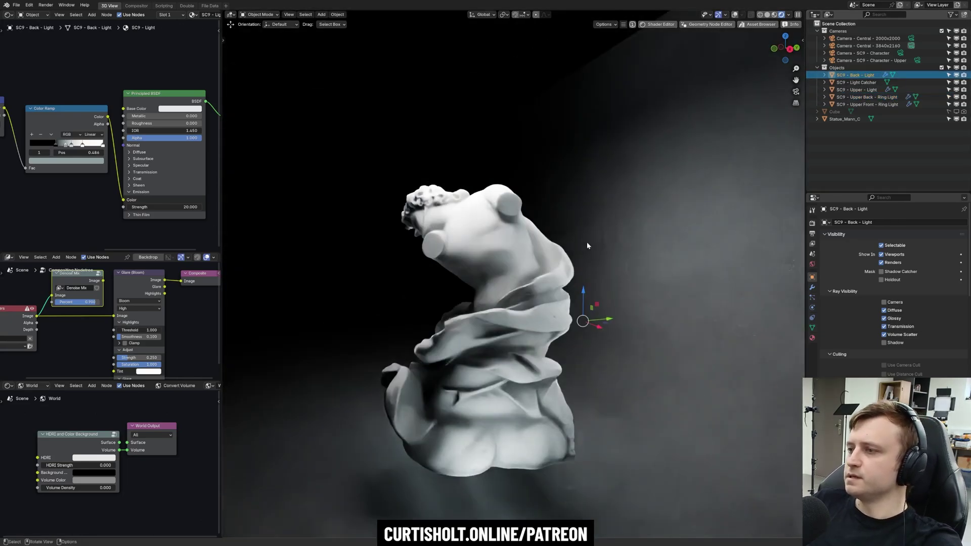
middle_click_drag(661, 283, 587, 258, "shift")
key("z")
left_click(665, 262)
middle_click_drag(666, 261, 575, 312)
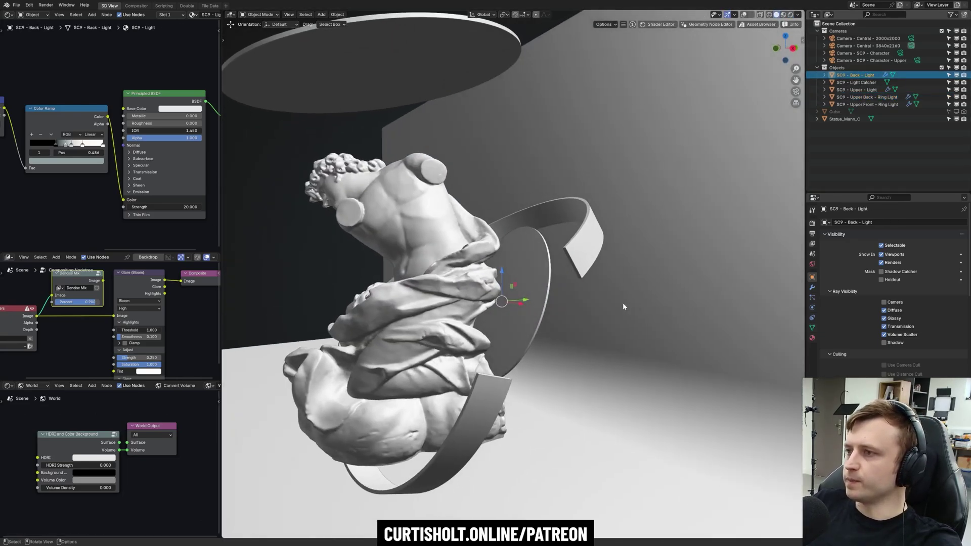
left_click(791, 14)
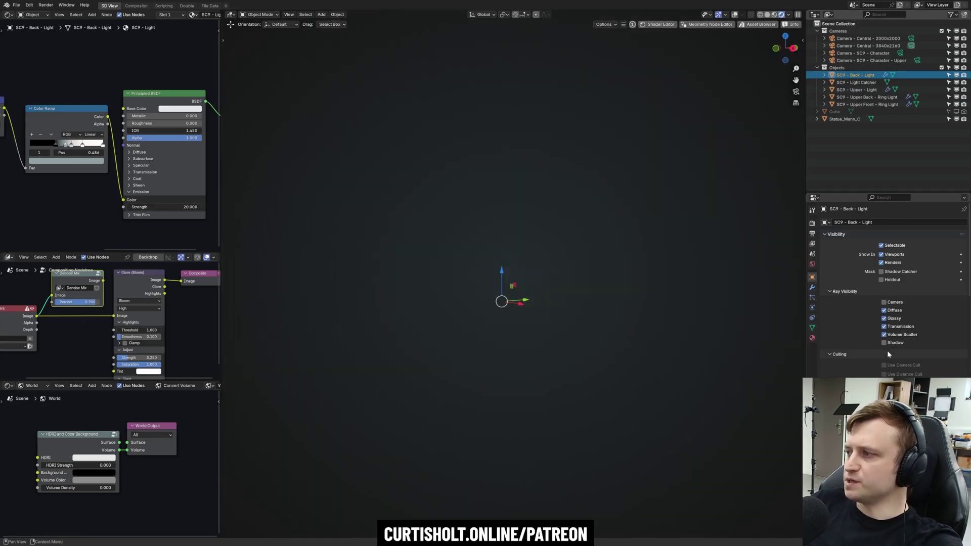
left_click(884, 343)
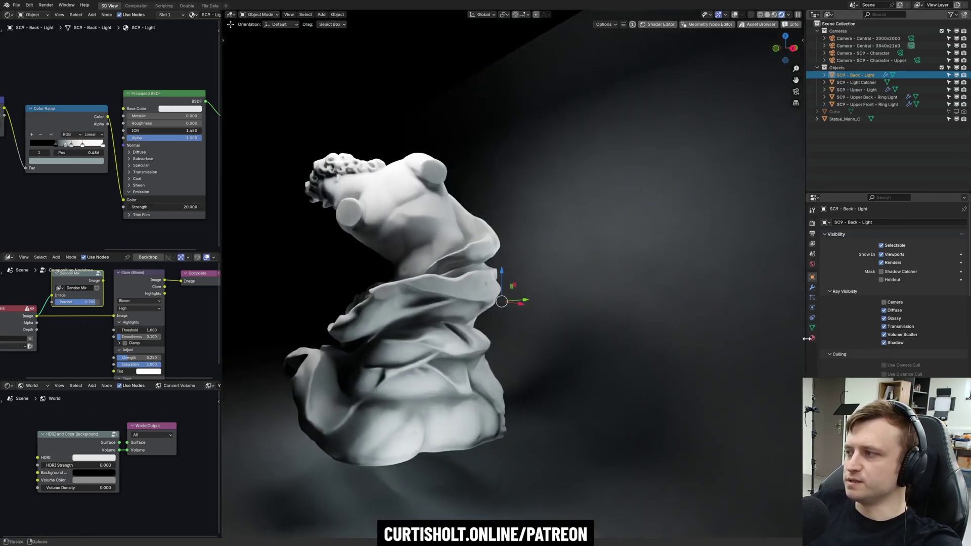
Compare the rendered statue from the camera with the back light's Shadow ray visibility off and on, leaving it on
key("shift+z")
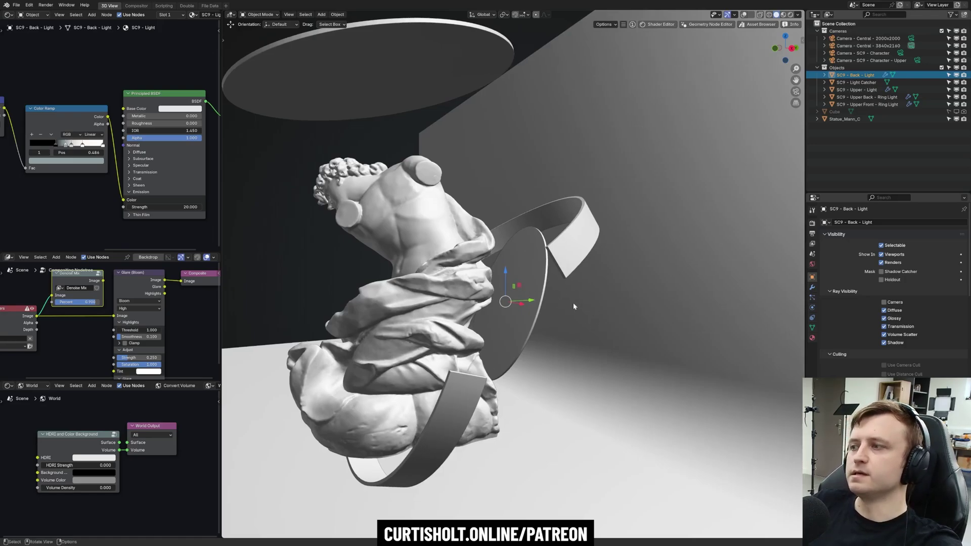
key("z")
left_click(523, 189)
key("KP_0")
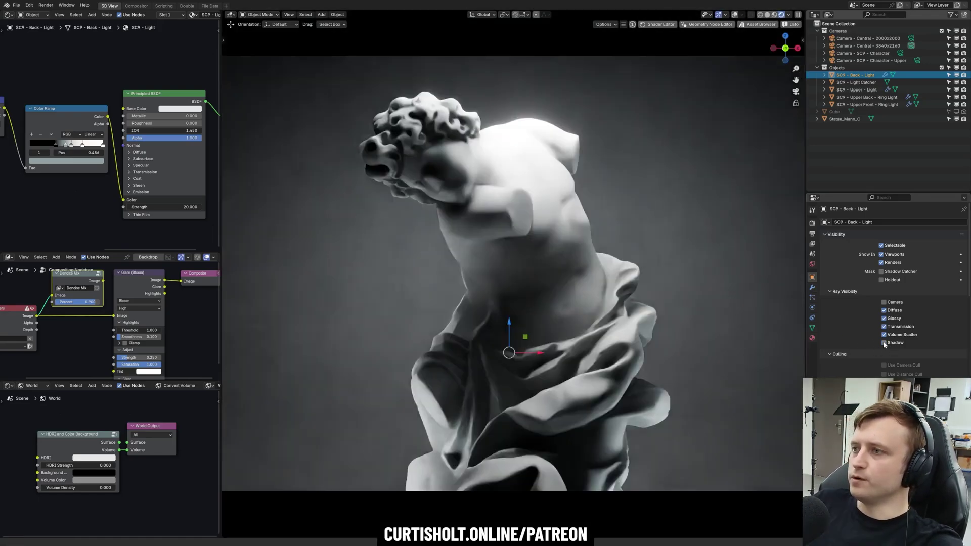
left_click(884, 343)
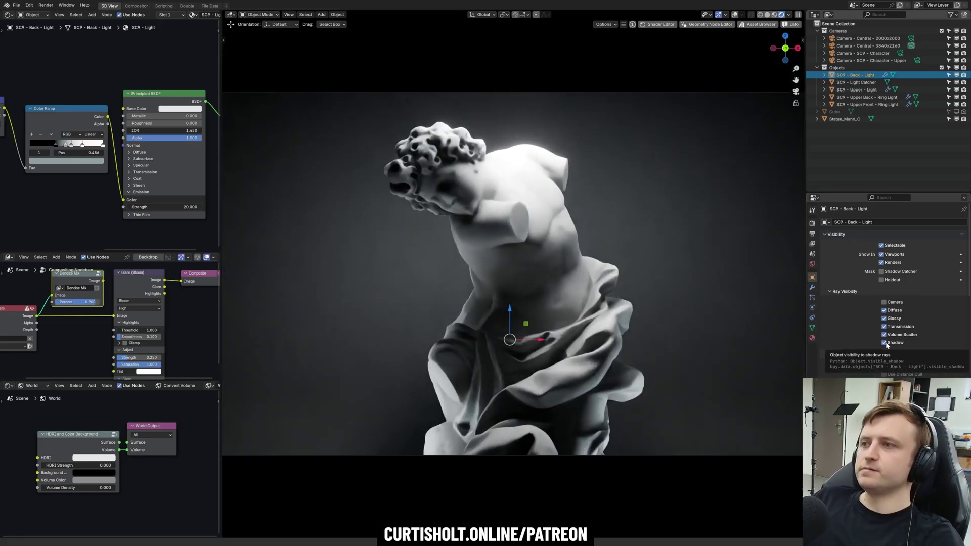
Select SC9 - Upper Front - Ring Light and inspect it around the statue in solid shading with overlays shown, returning to the camera view
left_click(885, 343)
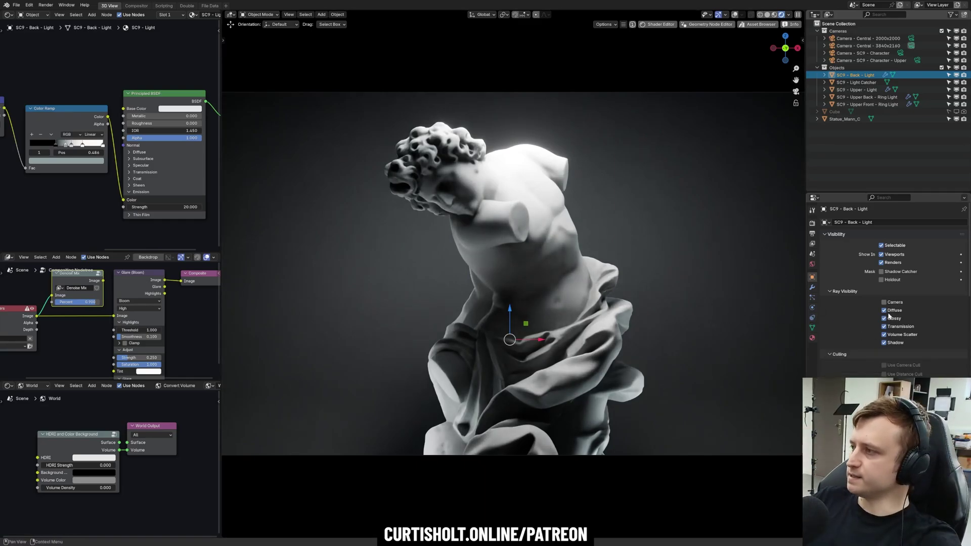
left_click(865, 104)
middle_click_drag(561, 251, 516, 277)
key("z")
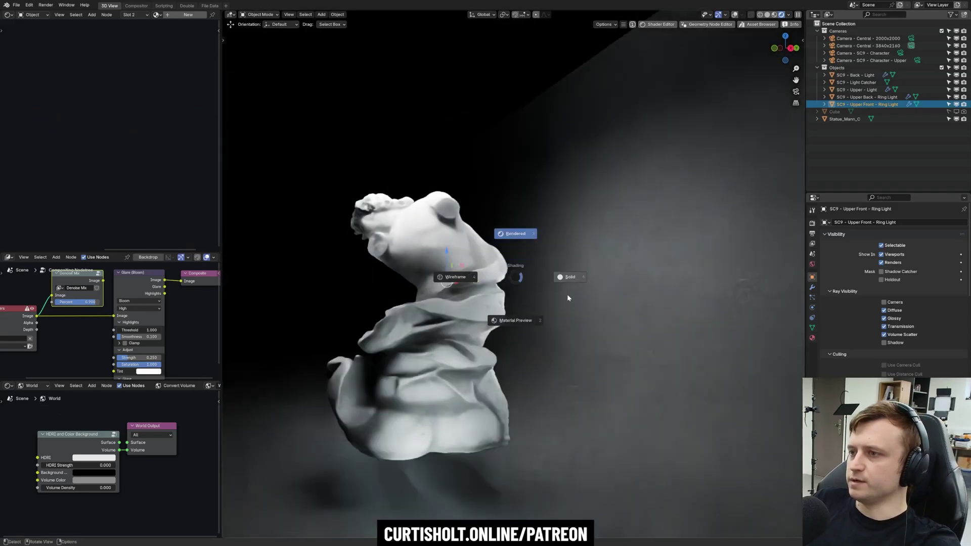
left_click(566, 293)
middle_click_drag(567, 296, 542, 303)
key("alt+shift+z")
key("r")
key("x")
key("Escape")
key("KP_0")
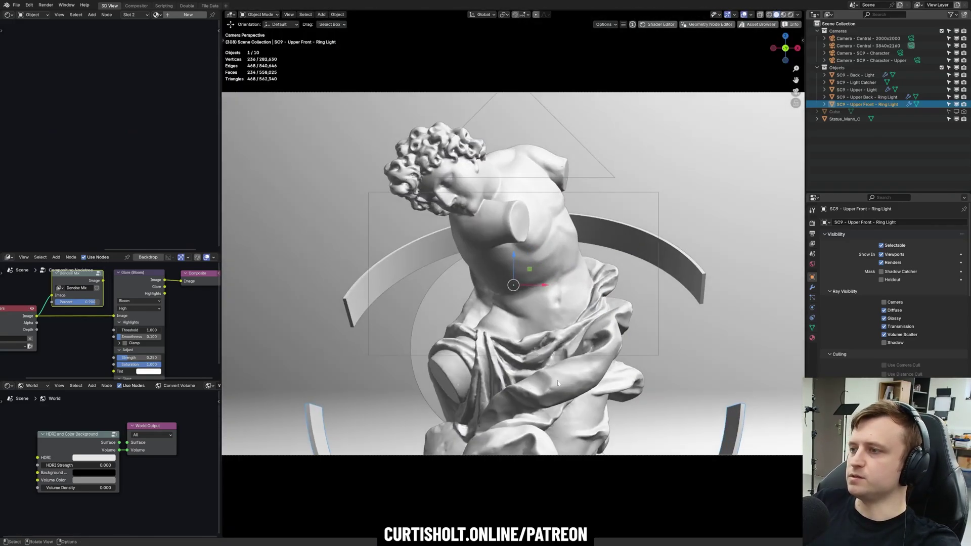
Rotate SC9 - Upper Front - Ring Light by -239° about the global X axis in rendered shading and try a further X rotation
key("z")
left_click(701, 219)
key("r")
key("x")
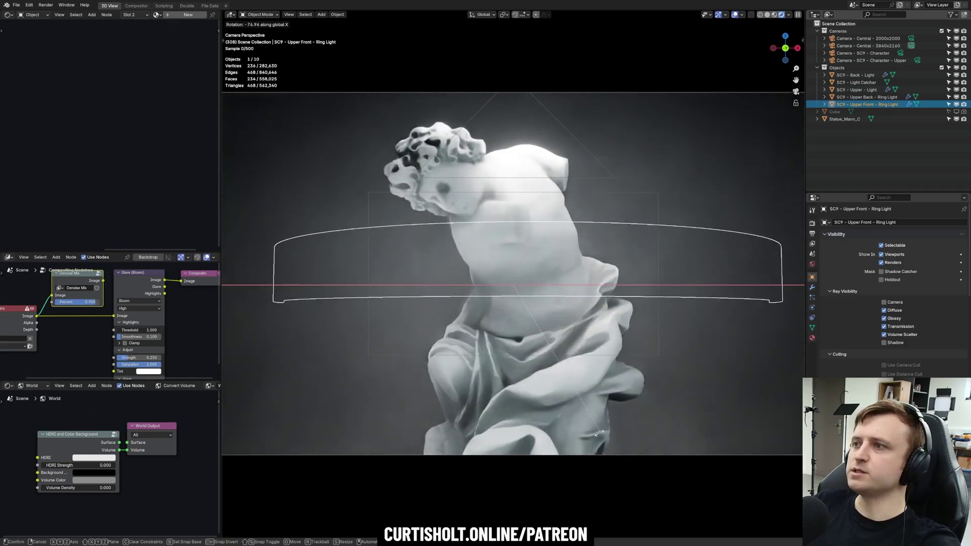
left_click(378, 217)
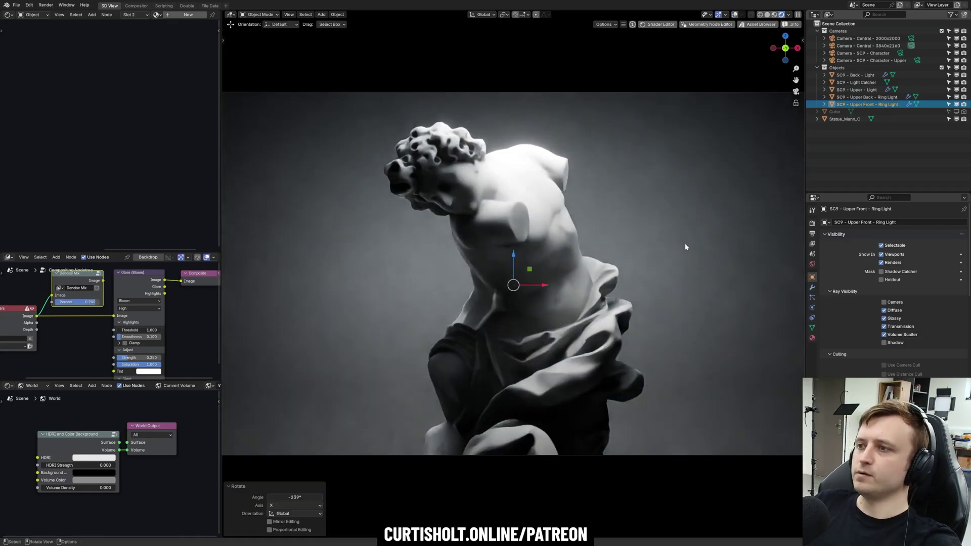
key("r")
key("x")
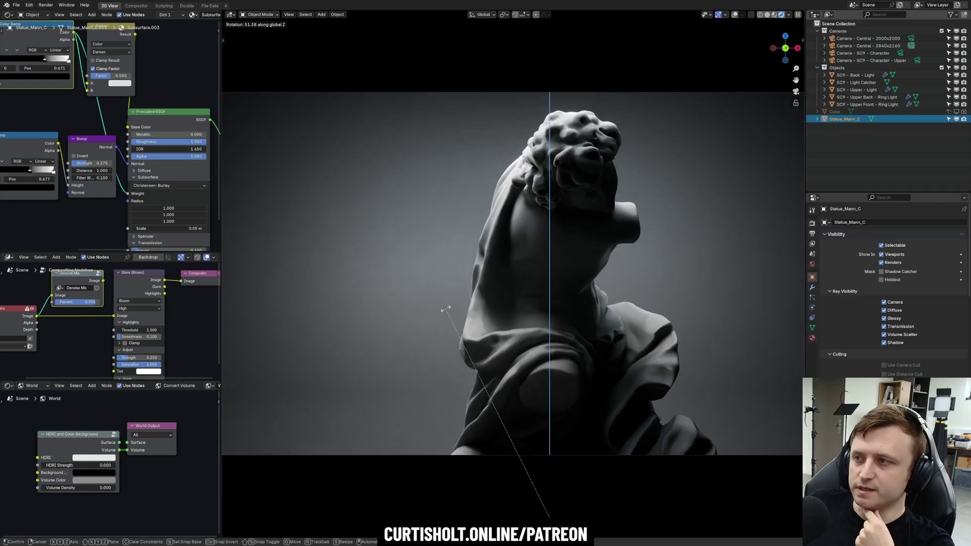
Try a global Z rotation of the statue, and swap the visible sphere (Cube) back for Statue_Mann_C
left_click(544, 248)
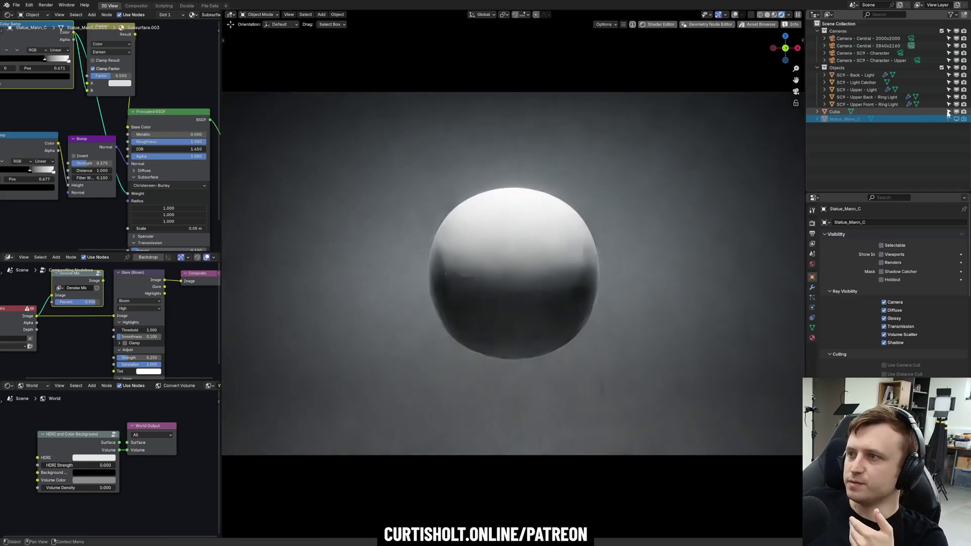
mouse_move(949, 112)
left_mouse_down()
mouse_move(964, 112)
mouse_move(949, 119)
left_mouse_up()
Examine the custom resolution of Camera - Central - 2000x2000 and the details of the Per-Camera Resolution extension in the preferences
left_click(859, 39)
left_click(812, 308)
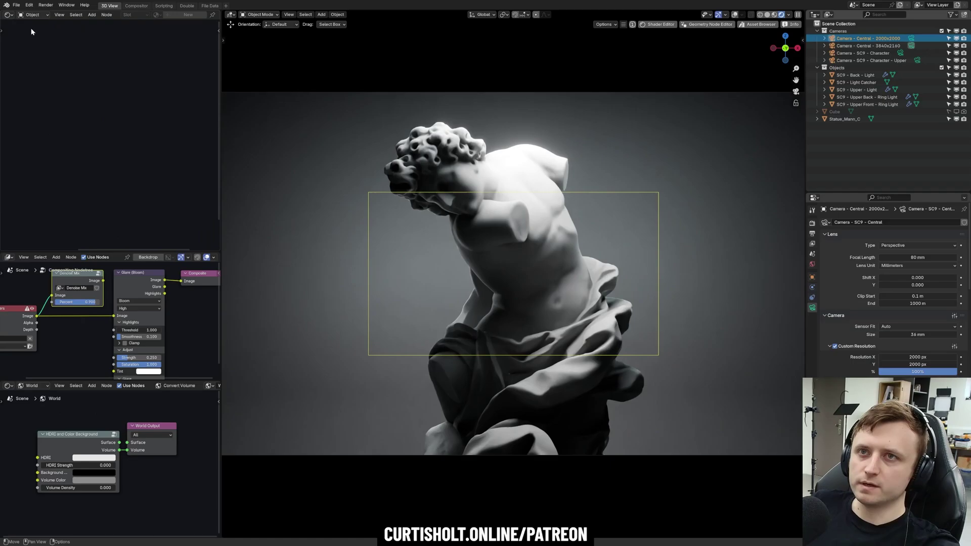
left_click(29, 5)
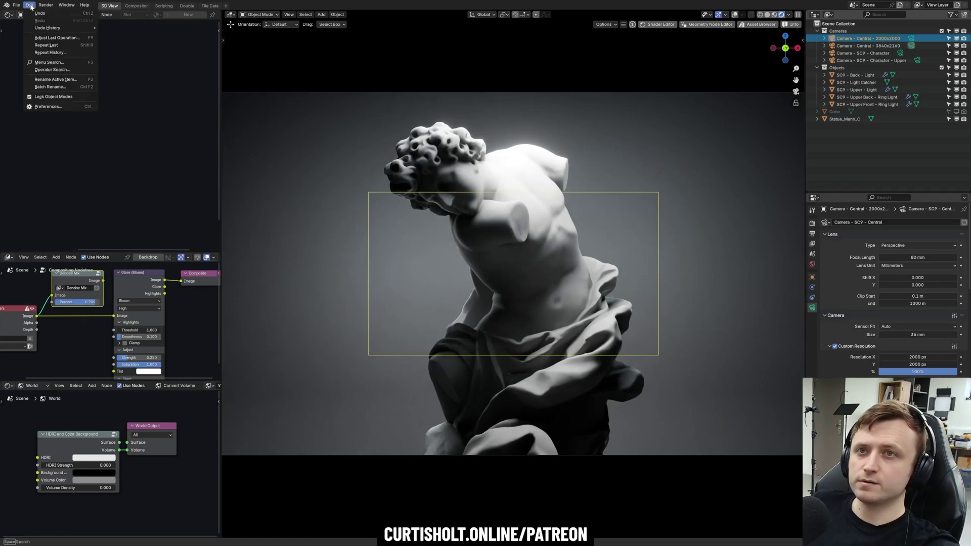
left_click(46, 103)
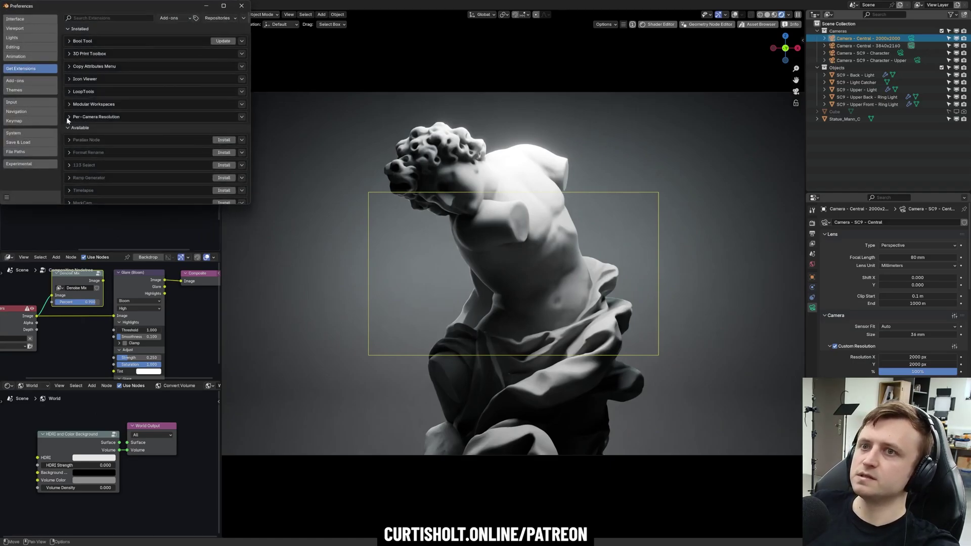
left_click(69, 117)
scroll(88, 127, "down", 2)
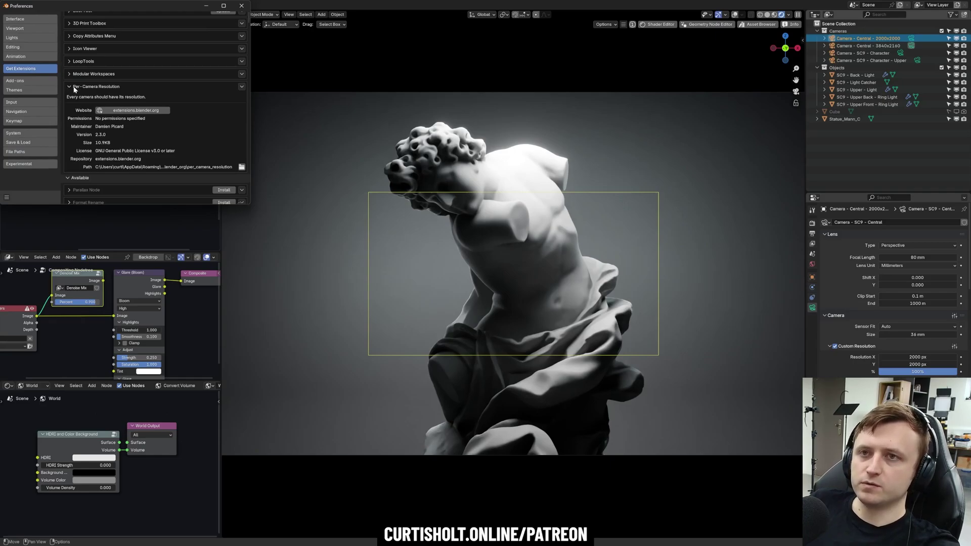
left_click(241, 6)
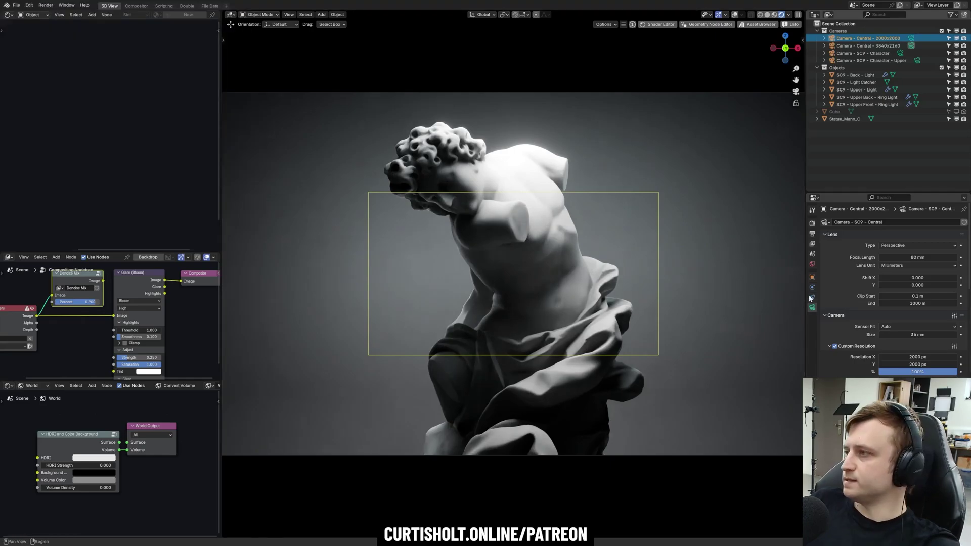
Compare the output resolution and framing of the 2000x2000 and 3840x2160 central cameras, ending with the 2000x2000 camera active
left_click(813, 234)
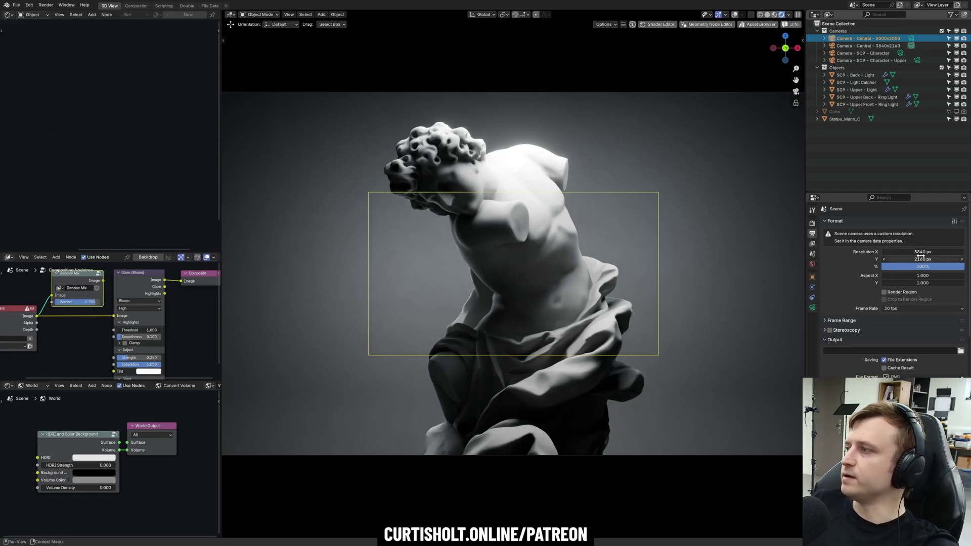
left_click(876, 46)
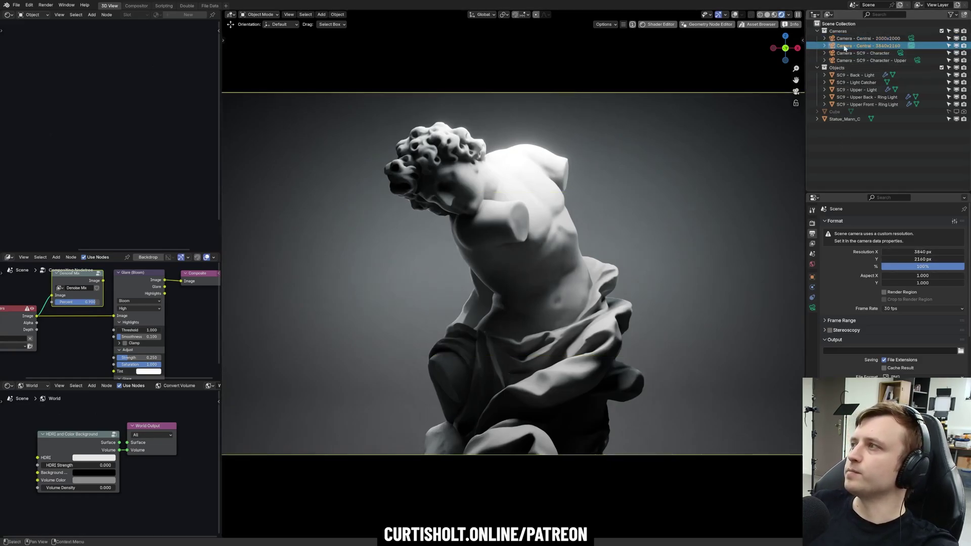
left_click(860, 39)
key("ctrl+KP_0")
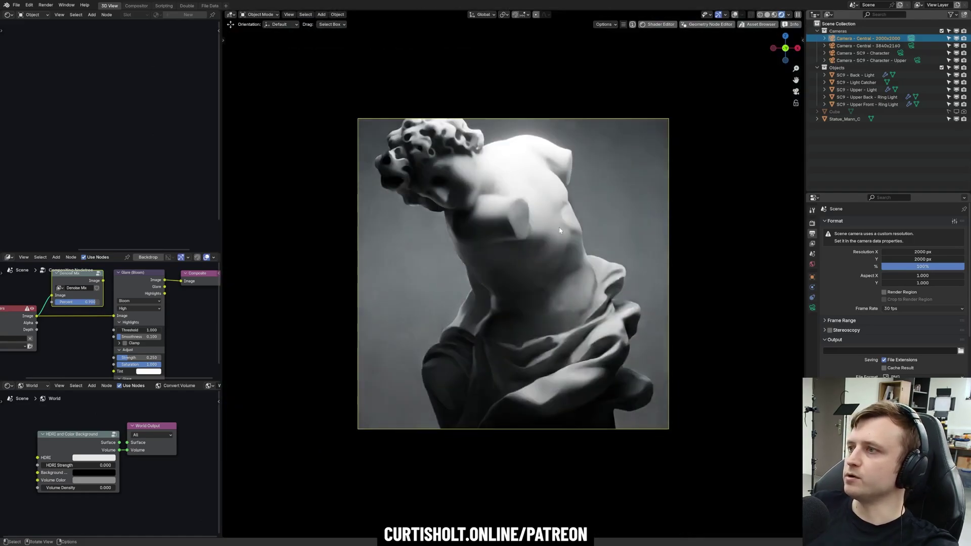
left_click(875, 46)
key("ctrl+KP_0")
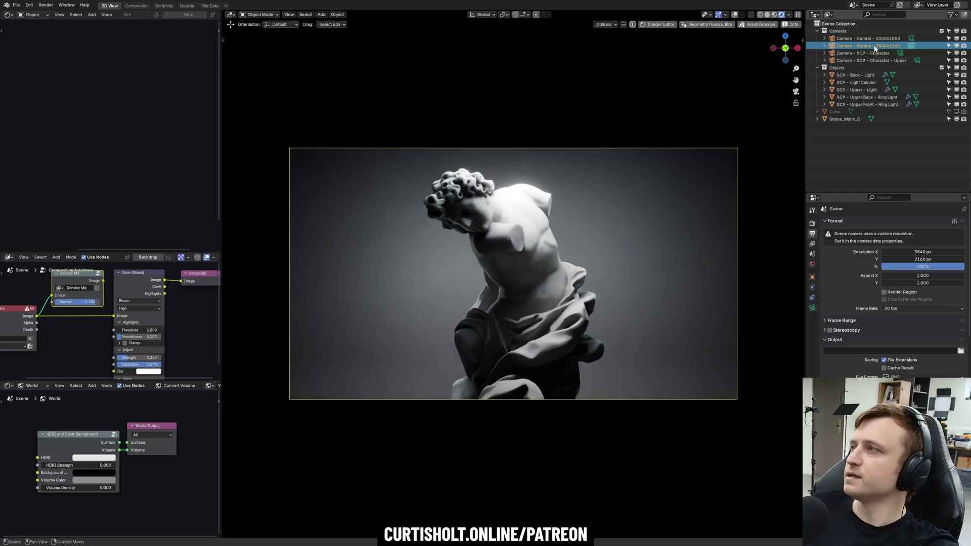
left_click(855, 38)
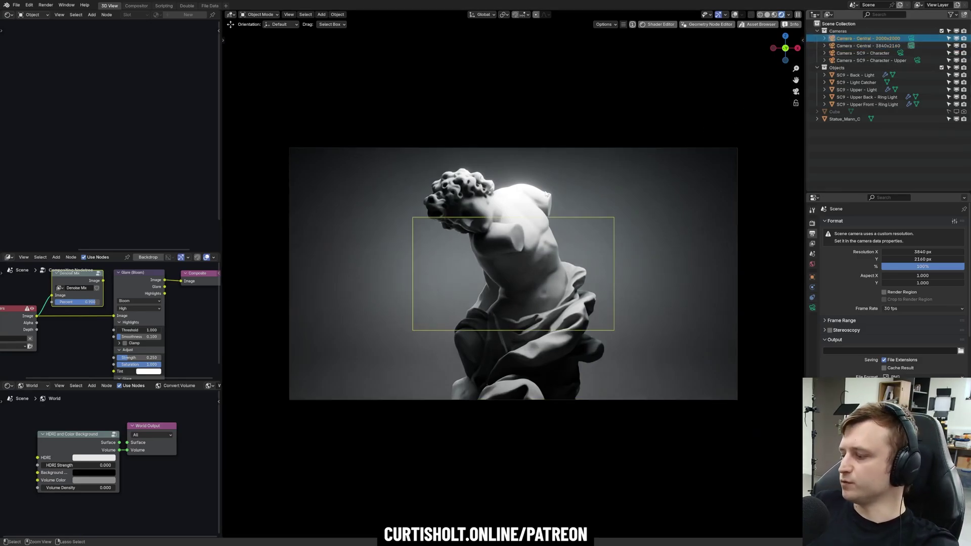
key("ctrl+KP_0")
Set the focal length of Camera - Central - 2000x2000 to 73.8 mm and review its custom resolution settings
left_click(813, 307)
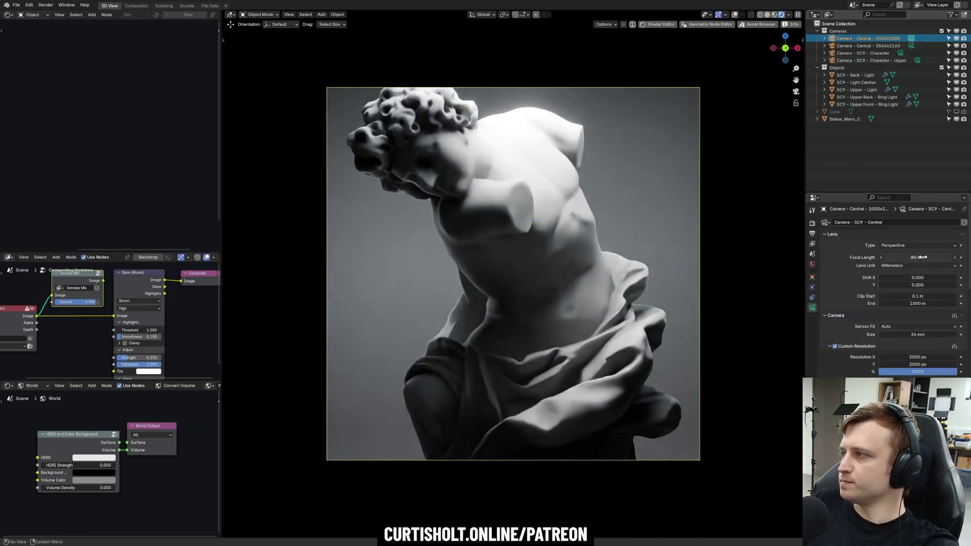
left_click_drag(921, 258, 905, 258)
scroll(819, 309, "down", 2)
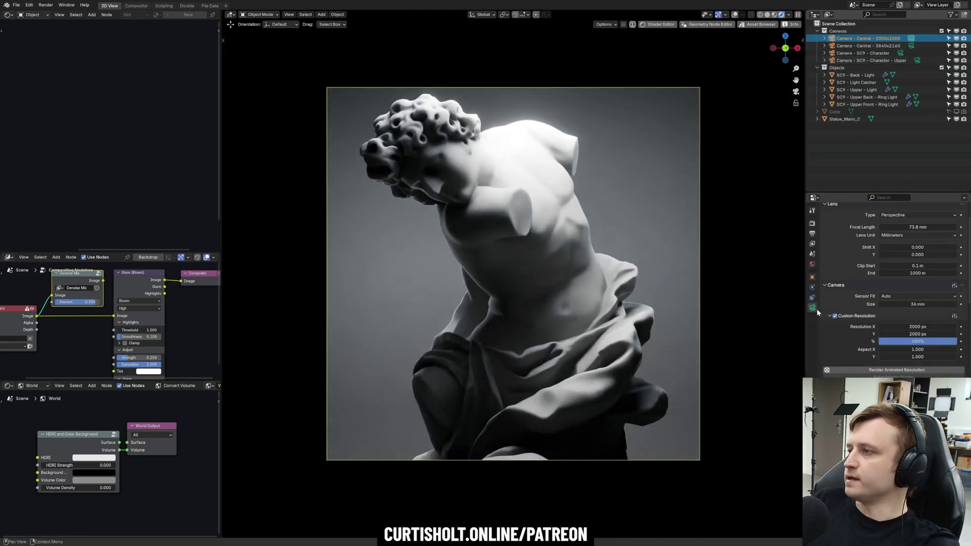
scroll(837, 310, "down", 1)
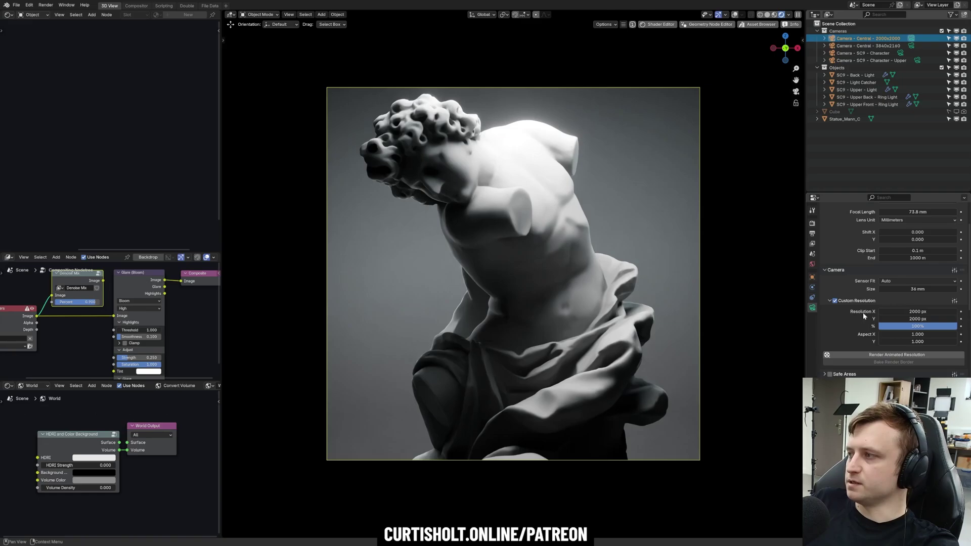
Make Camera - Central - 3840x2160 the active scene camera and try moving it sideways with walk navigation
left_click(866, 45)
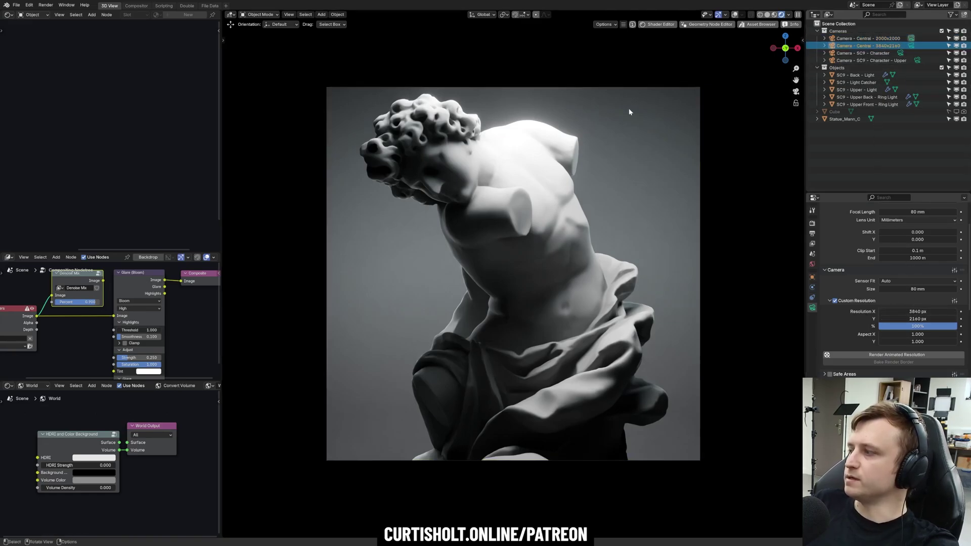
key("ctrl+KP_0")
middle_click_drag(614, 241, 605, 259, "ctrl")
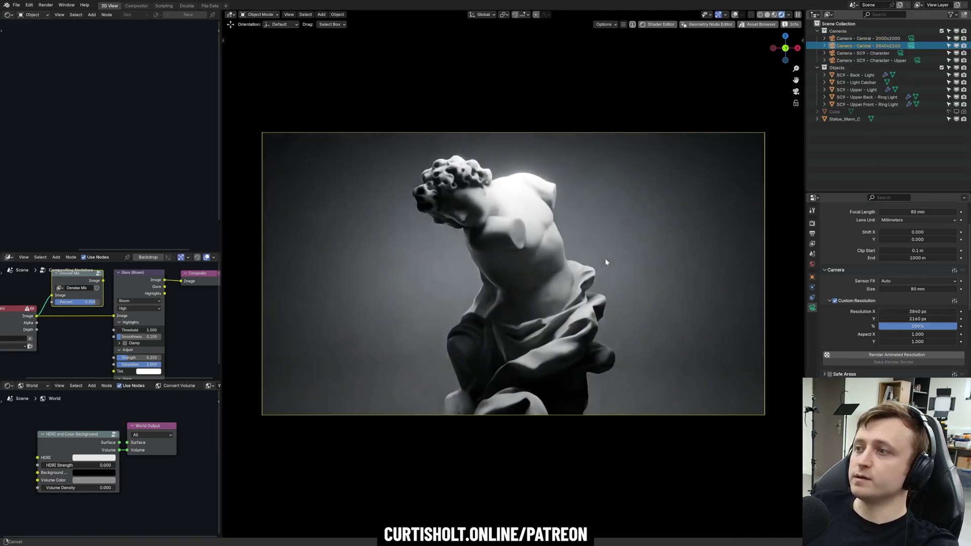
key("shift+grave")
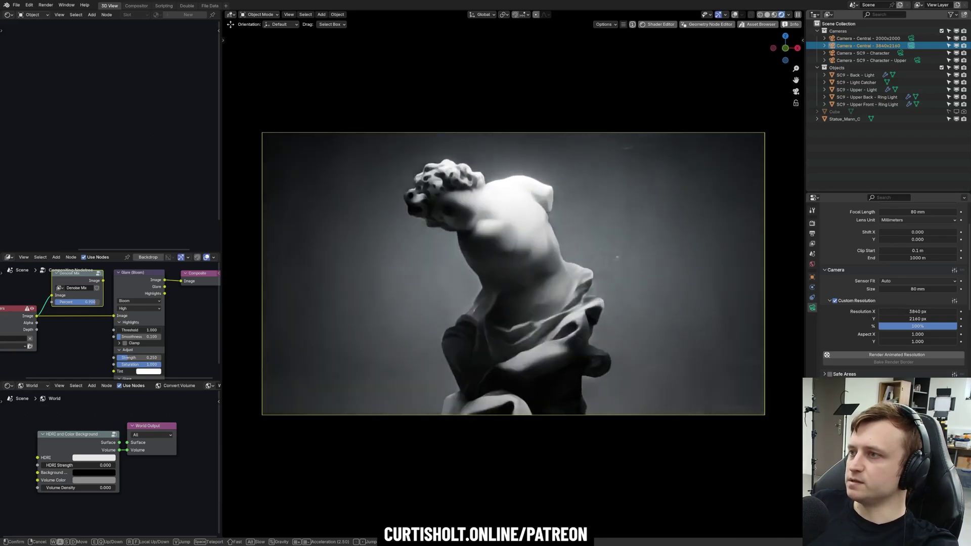
key("a")
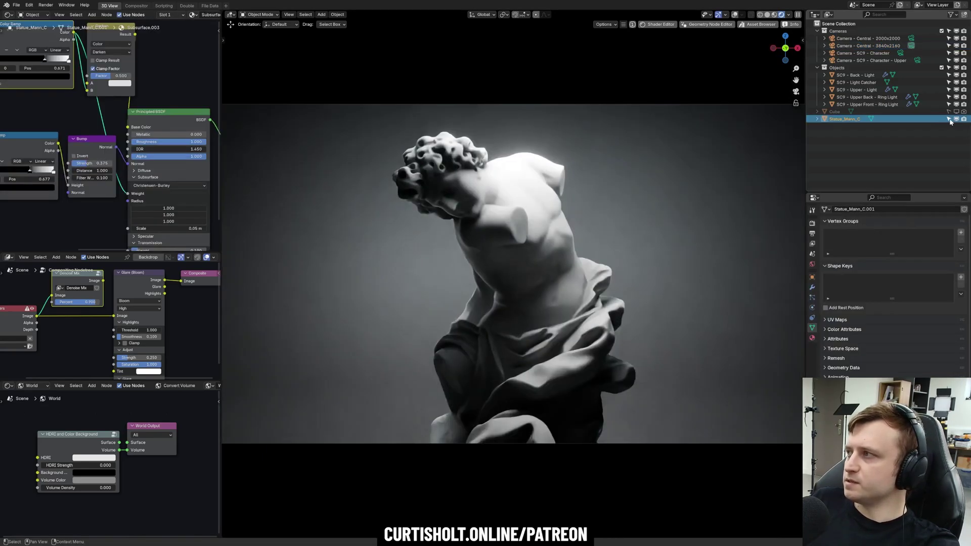
Hide the statue, show the sphere in its place, and assign the Plastic material to the statue's first material slot
left_click_drag(948, 119, 964, 111)
left_click(812, 338)
scroll(559, 287, "up", 2)
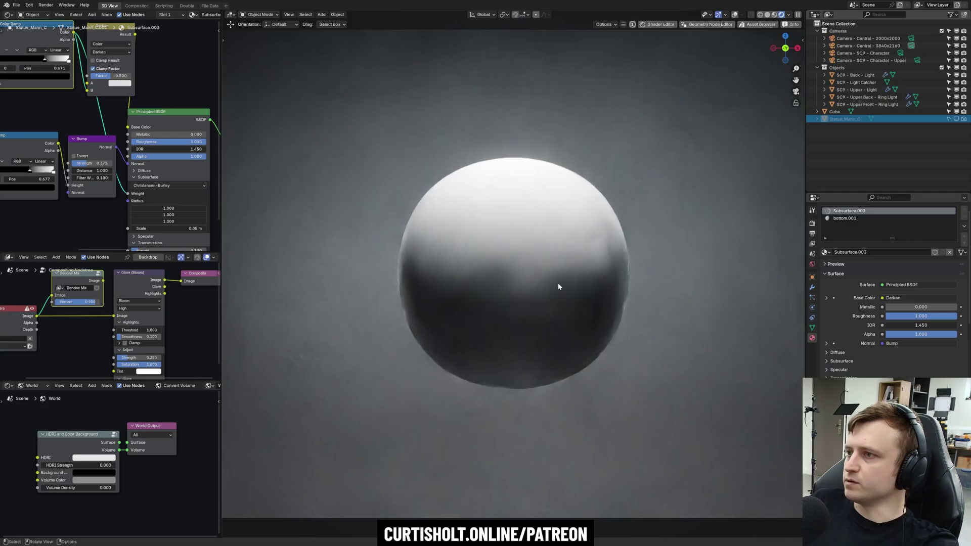
scroll(558, 286, "up", 2)
left_click(825, 252)
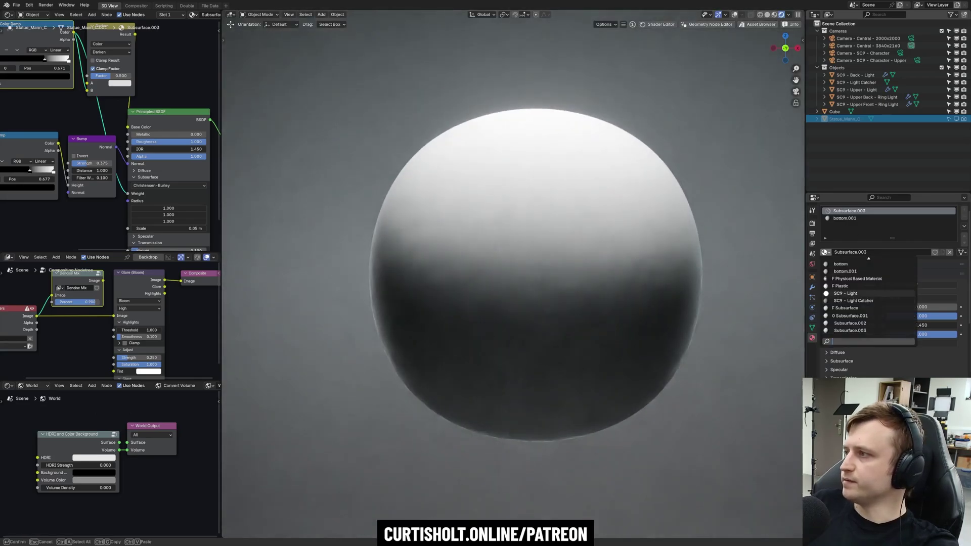
left_click(841, 286)
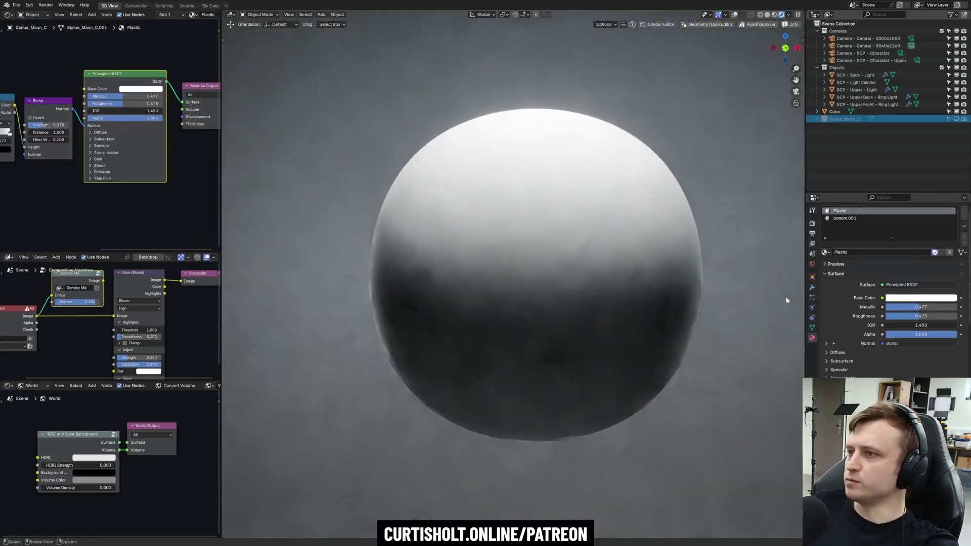
Give the sphere the Plastic material and inspect its surface detail and light reflections up close
left_click(636, 300)
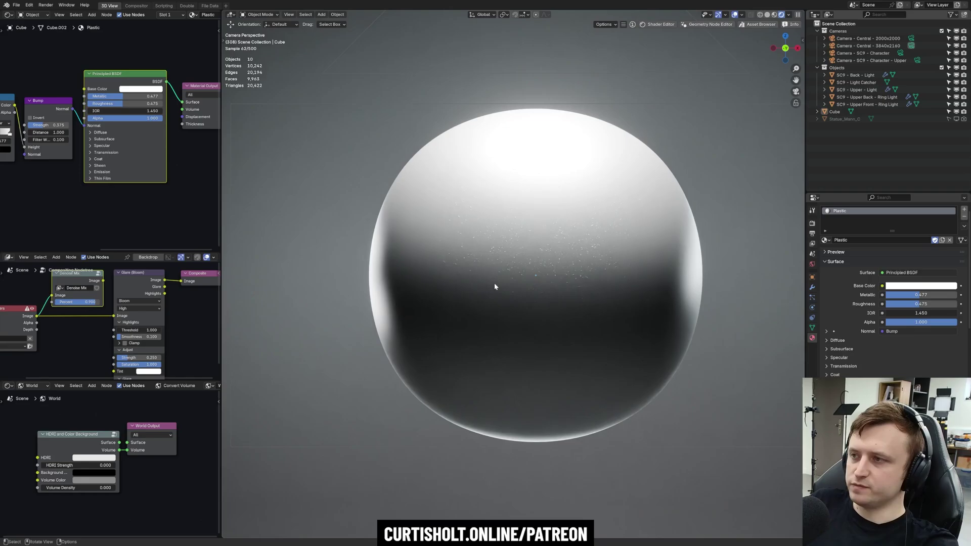
scroll(631, 271, "up", 6)
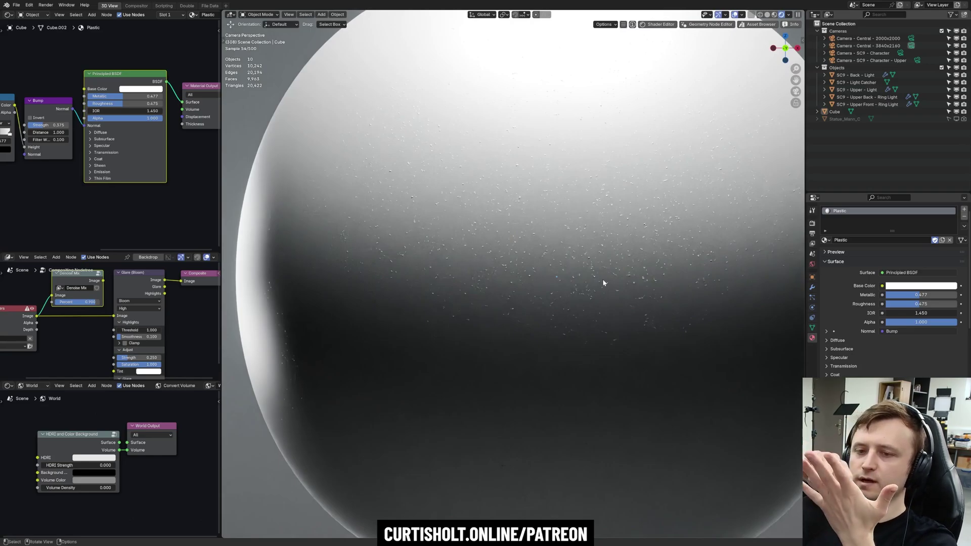
left_click(606, 299)
scroll(621, 305, "down", 6)
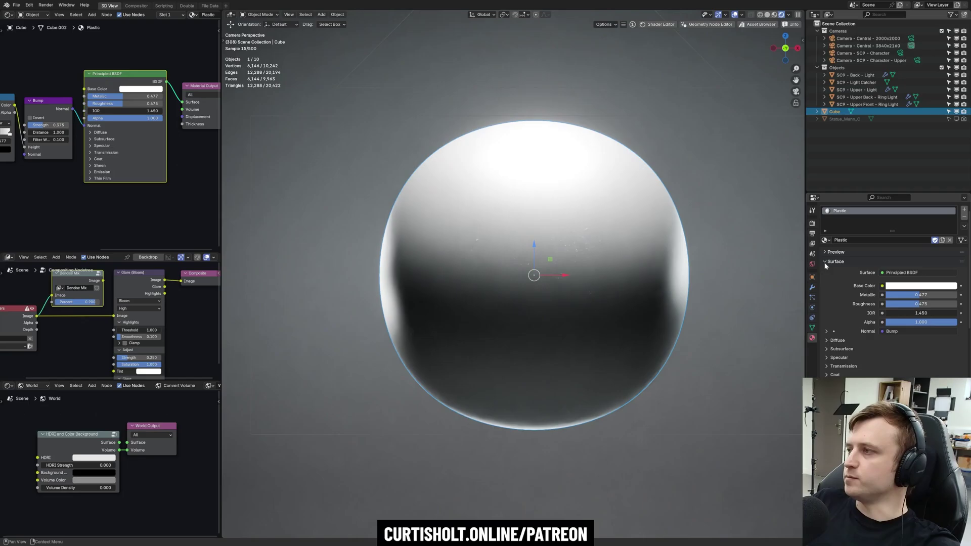
Assign the Subsurface material to the sphere, and swap the sphere for the statue
left_click(825, 241)
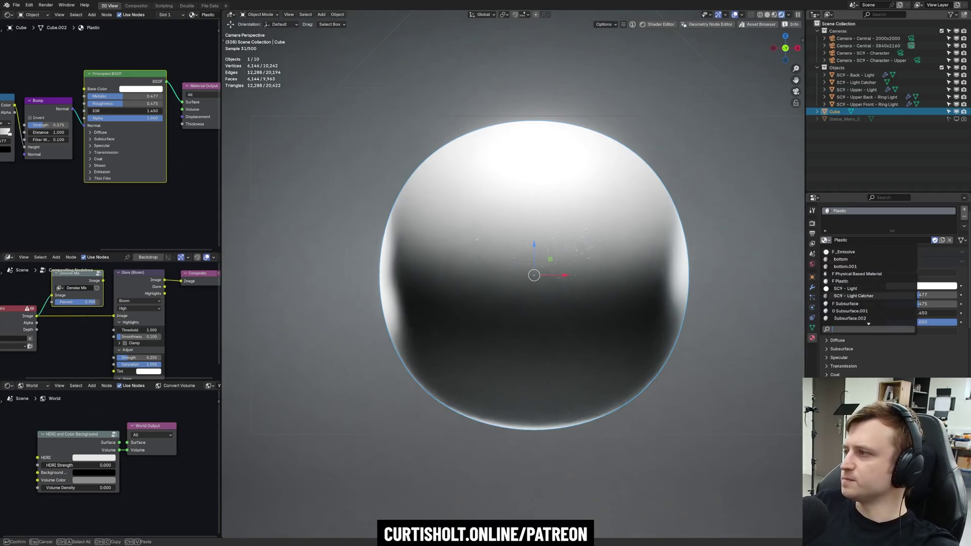
left_click(842, 319)
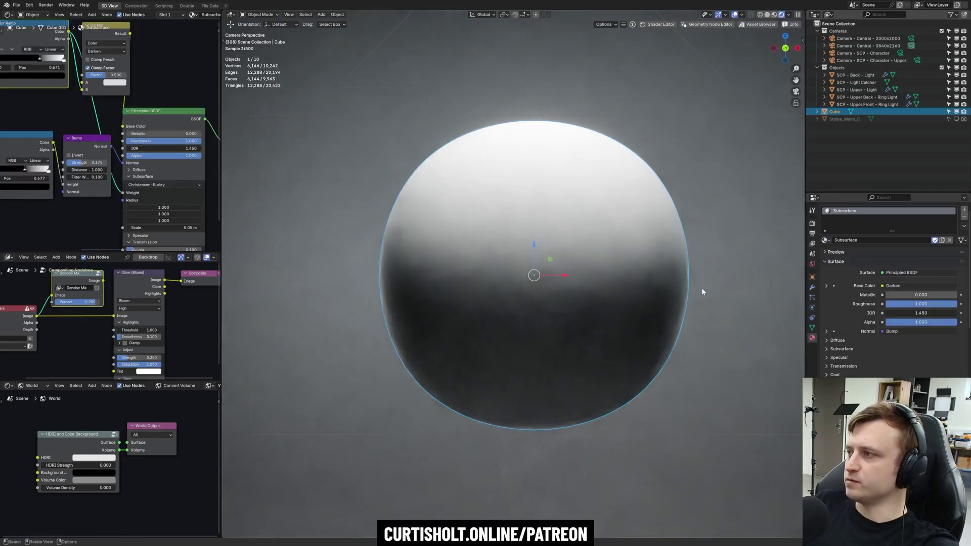
left_click_drag(949, 112, 964, 118)
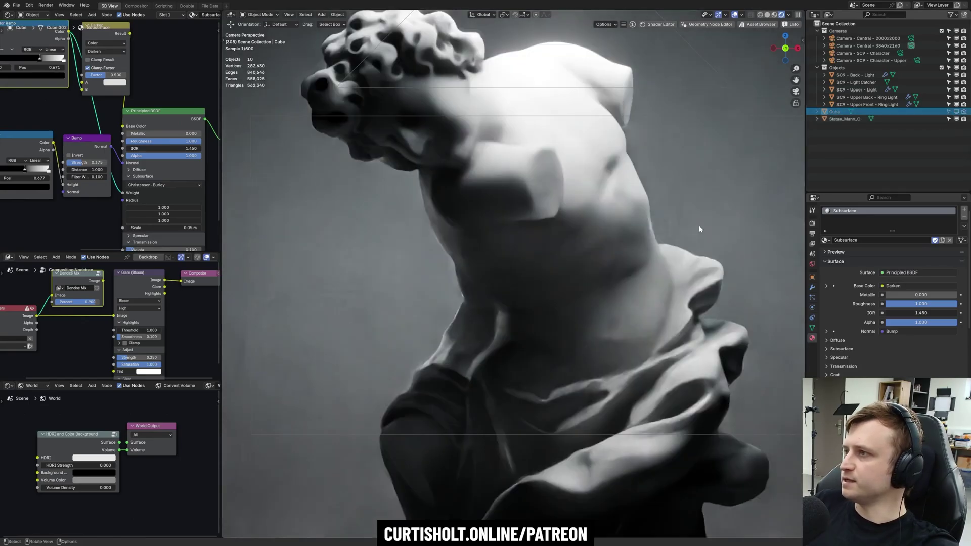
Select the statue and set the Metallic value of its Plastic material to 0
left_click(589, 252)
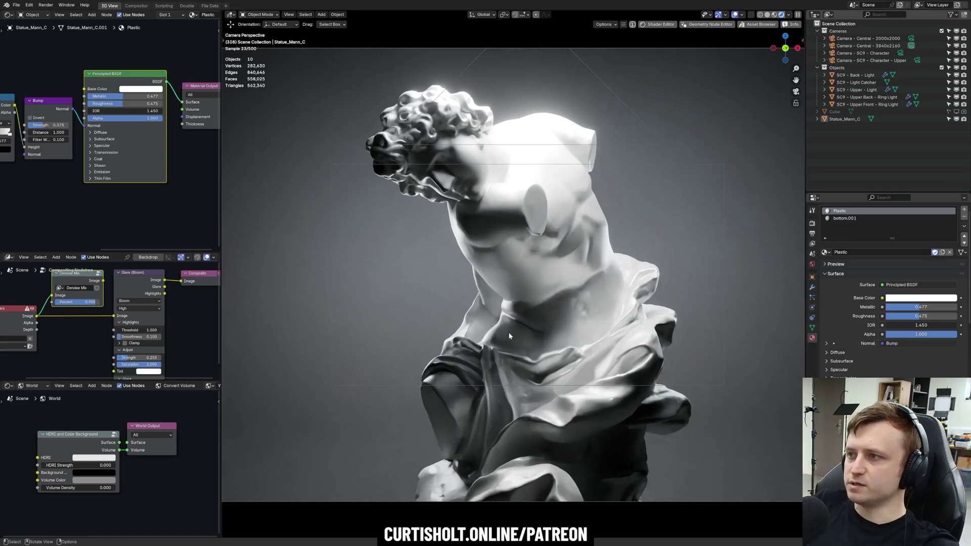
left_click(606, 360)
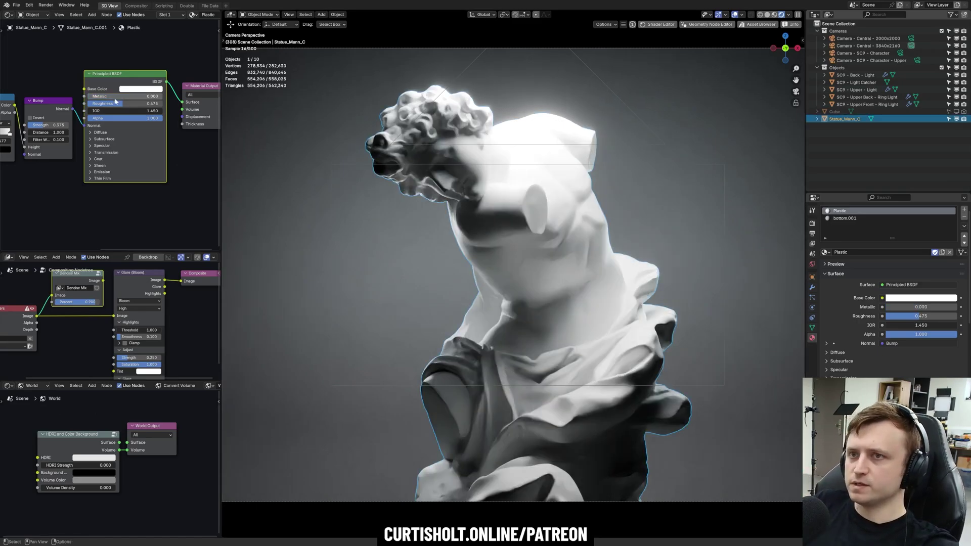
Try rotating the statue to test how the lights fall on its non-metallic surface
left_click_drag(125, 96, 91, 96)
key("g")
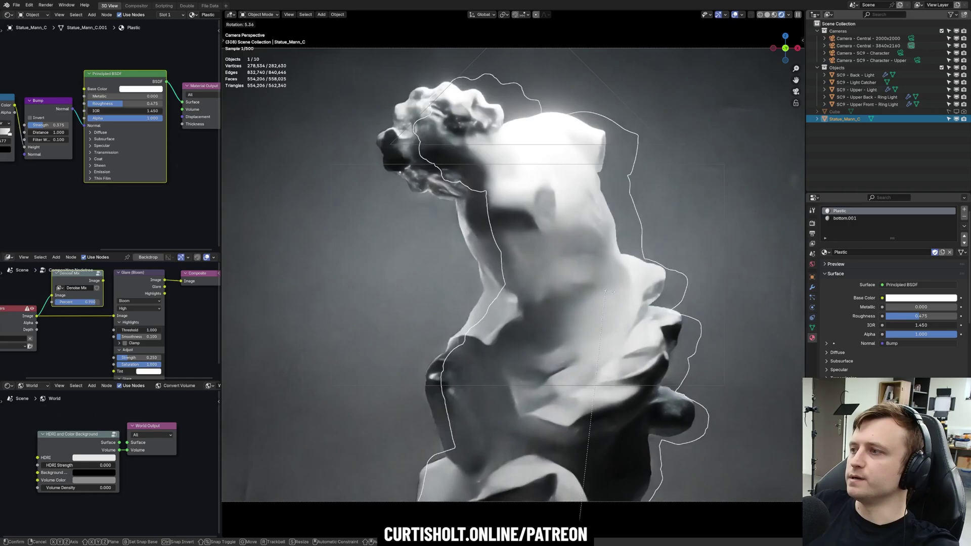
right_click(527, 187)
Assign the Subsurface material to the statue's first slot and select its Ambient Occlusion, Color Ramp and Darken nodes
scroll(526, 187, "up", 2)
middle_click_drag(526, 187, 527, 250, "shift")
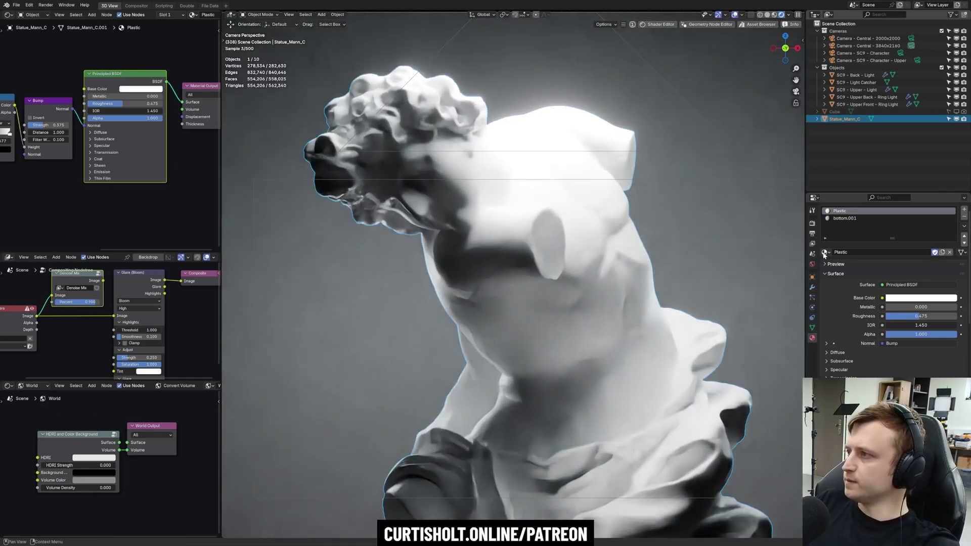
left_click(824, 252)
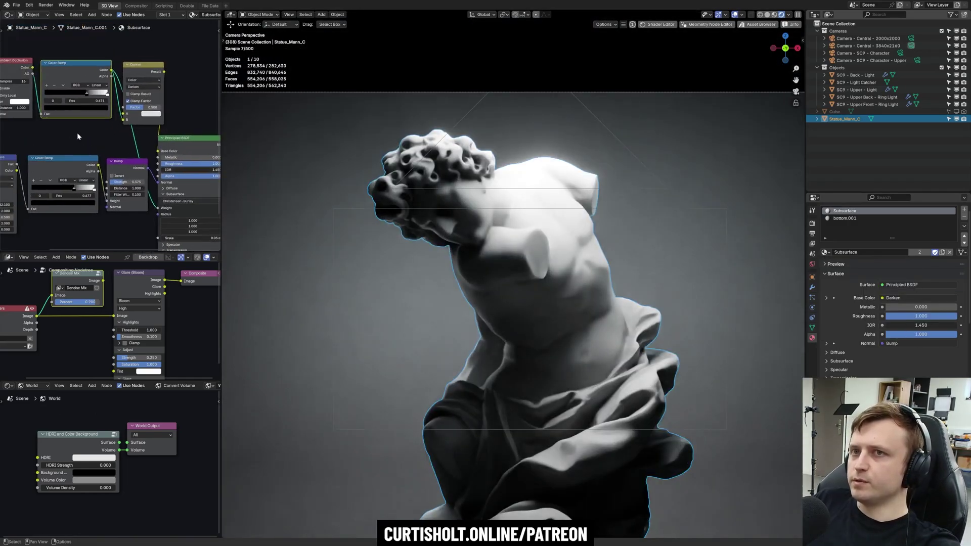
middle_click_drag(78, 136, 103, 144)
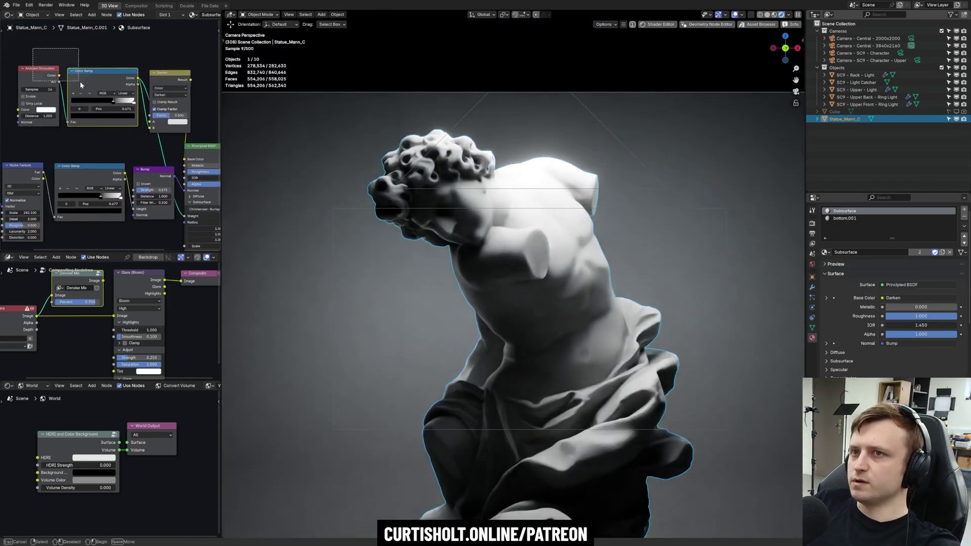
left_click(114, 101)
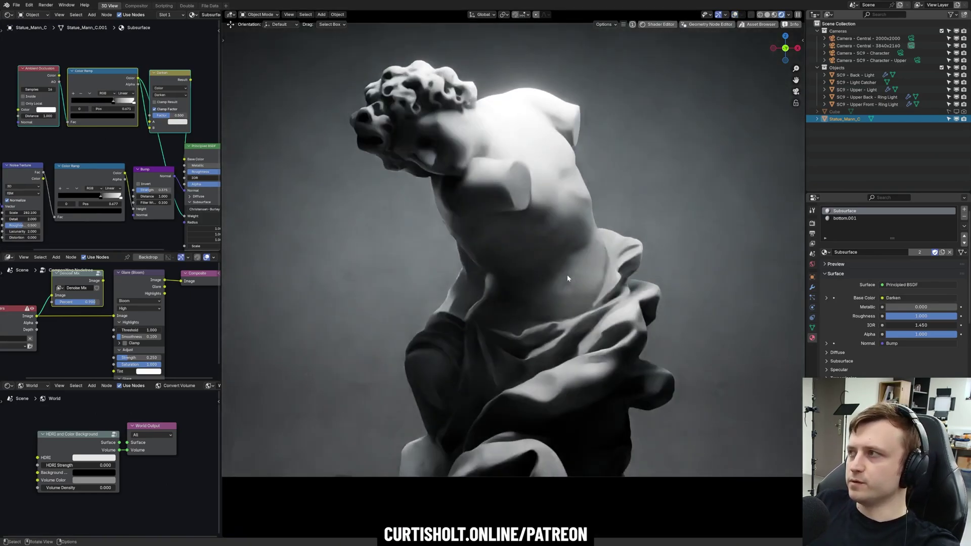
Try flying the camera back from and around the statue to test other framings
scroll(566, 277, "down", 2)
key("shift+grave")
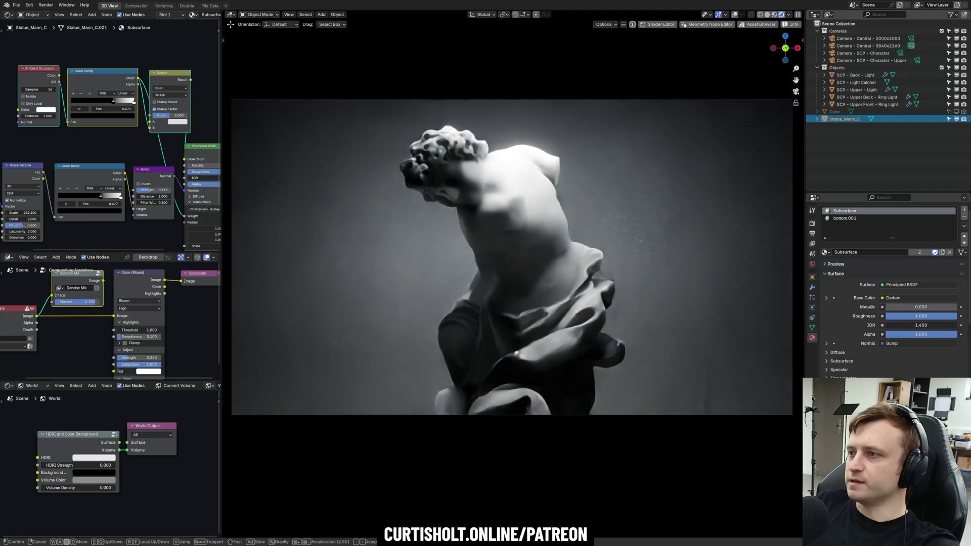
key("s")
key("q")
key("w")
key("e")
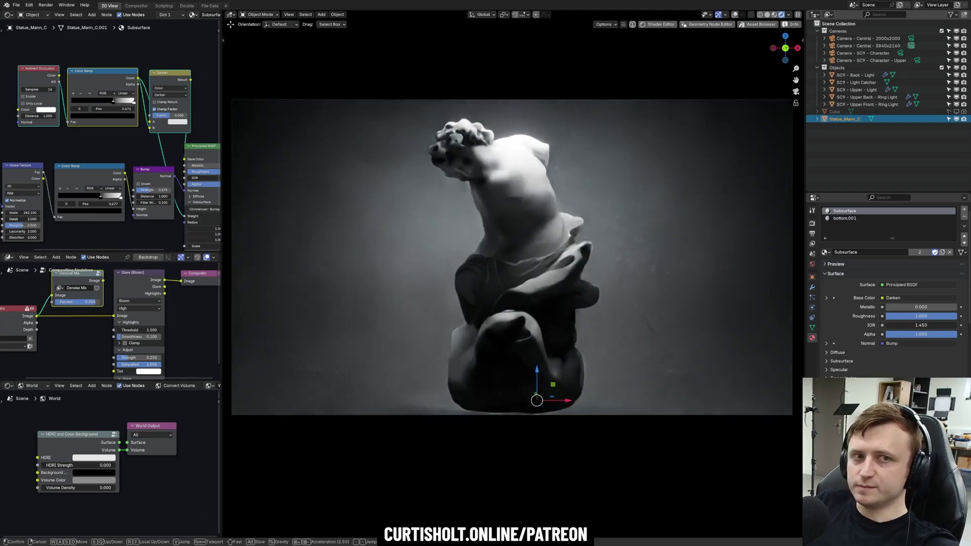
left_click(512, 284)
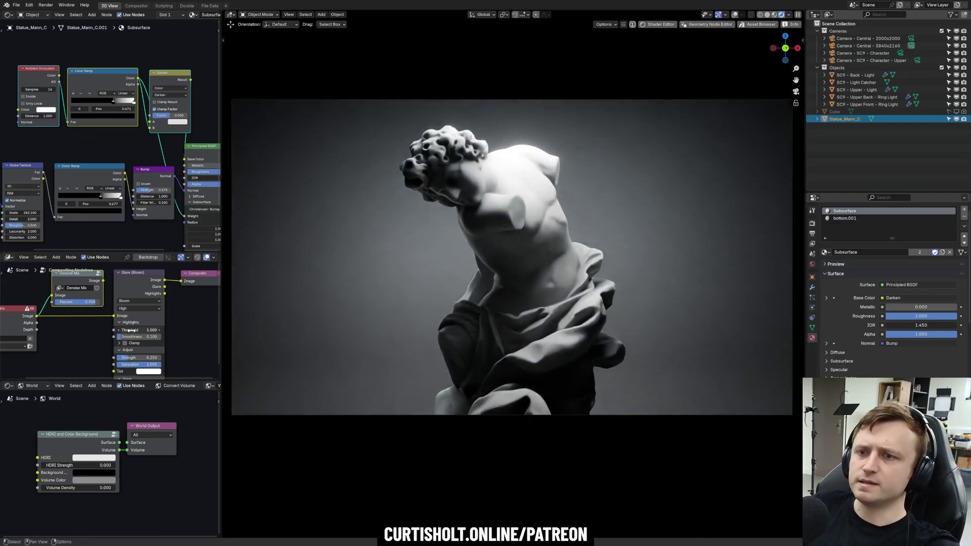
Set the Percent of the compositor's Denoise Mix node to 0.8
mouse_move(136, 357)
left_mouse_down()
mouse_move(211, 358)
mouse_move(147, 358)
left_mouse_up()
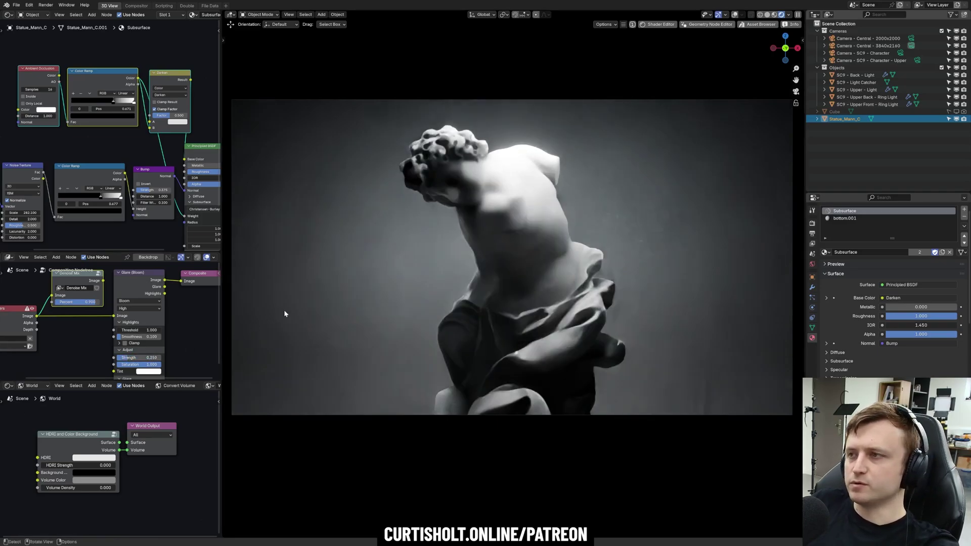
scroll(136, 324, "up", 1)
middle_click_drag(87, 313, 102, 344)
mouse_move(100, 305)
left_mouse_down()
mouse_move(91, 301)
mouse_move(99, 309)
left_mouse_up()
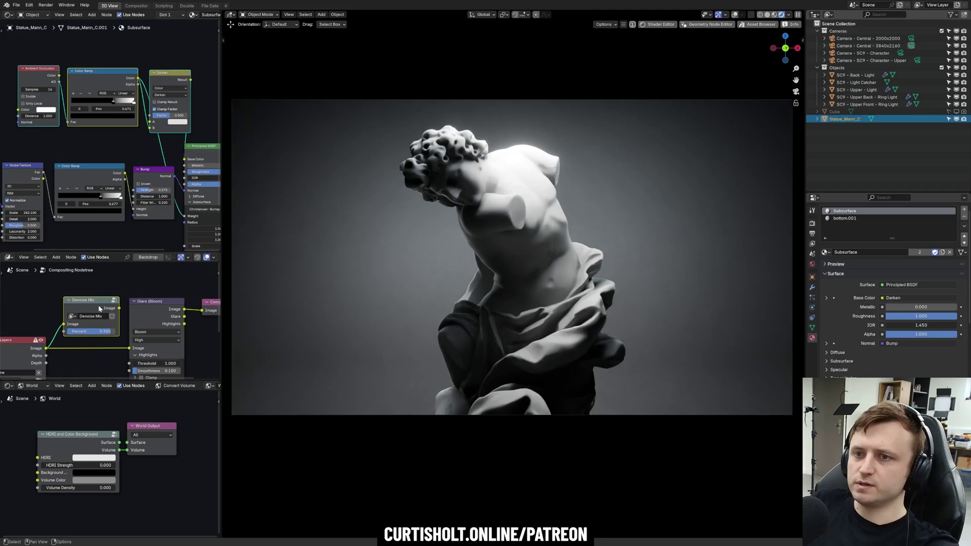
left_click(101, 334)
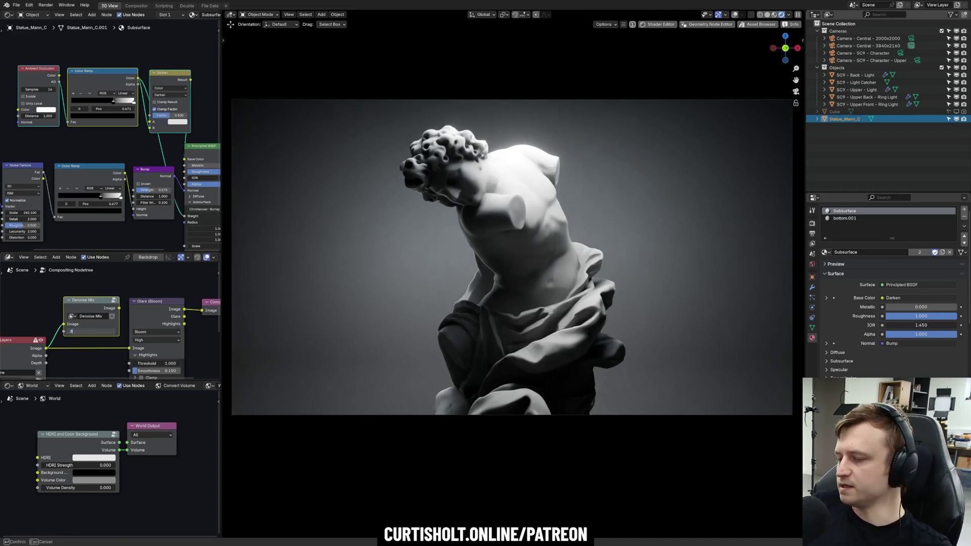
key("Return")
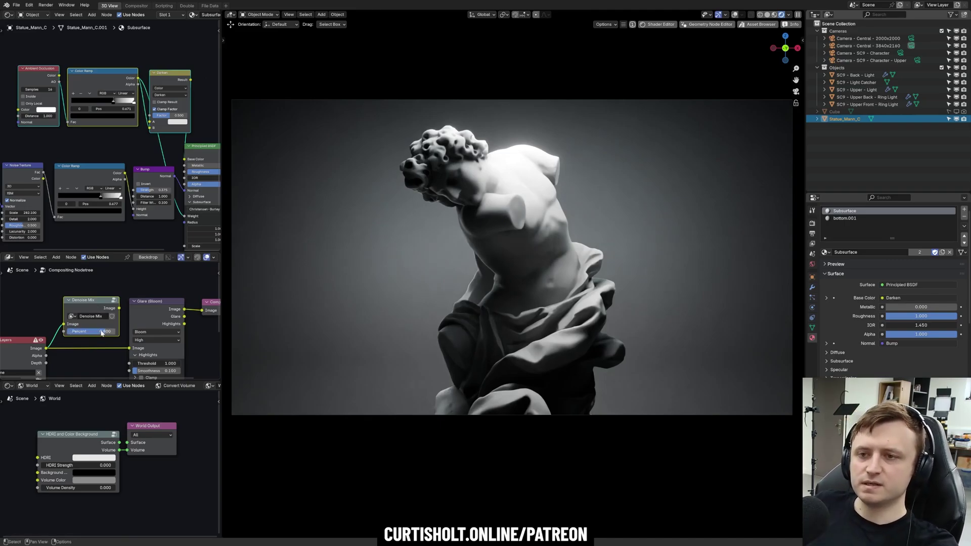
Try linking the Denoise Mix output to the Glare node's Image input and lowering the mix Percent
left_click_drag(119, 308, 120, 299)
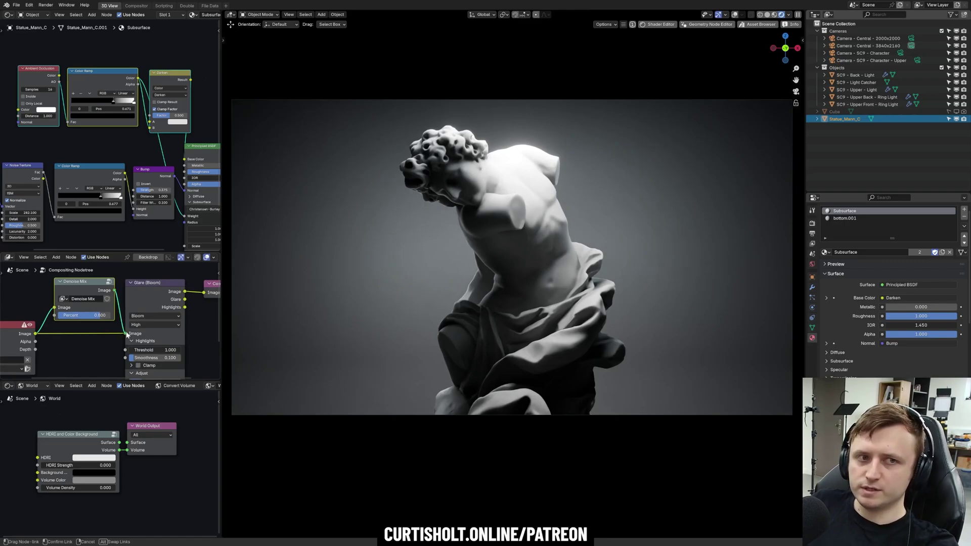
right_click(123, 322)
scroll(114, 323, "up", 1)
left_click_drag(99, 315, 54, 314)
right_click(88, 315)
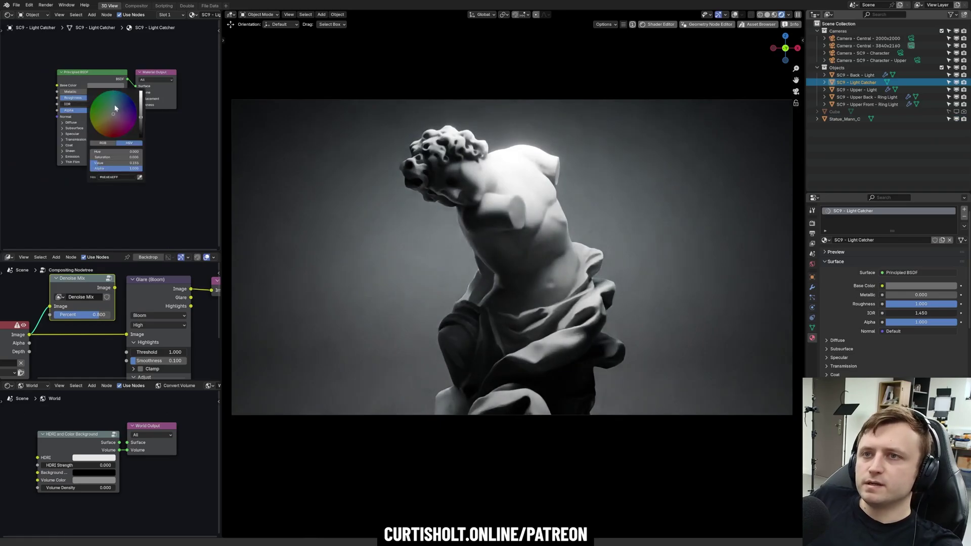
Set the light catcher's Base Color to bright cyan and shift it to sky blue, with the viewport overlays shown
left_click_drag(114, 114, 141, 92)
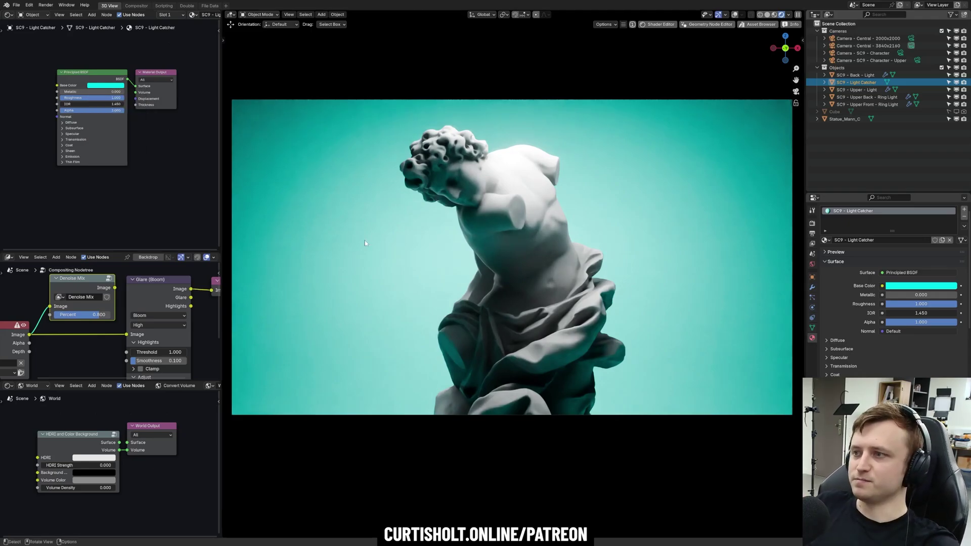
middle_click_drag(571, 285, 529, 277)
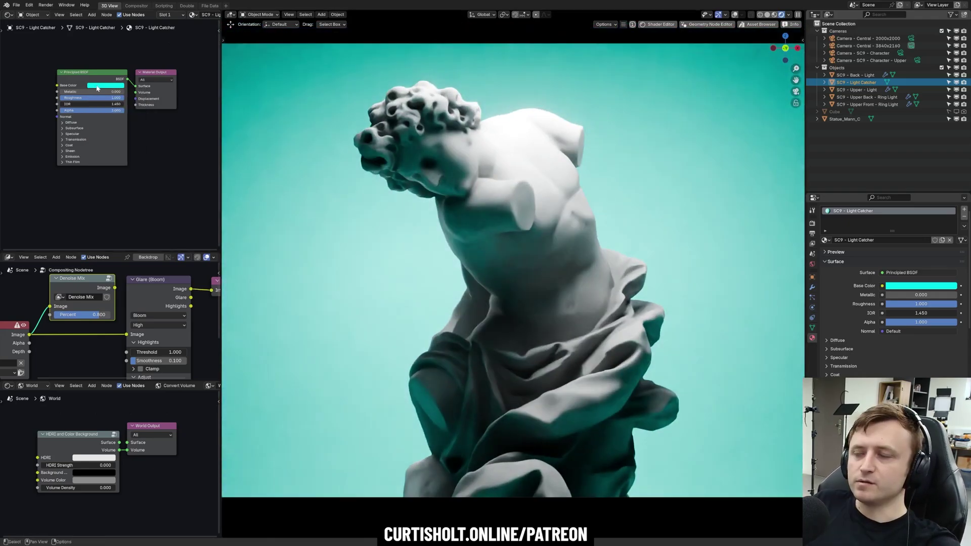
left_click(95, 85)
left_click_drag(123, 106, 122, 91)
key("shift+alt+z")
left_click(450, 182)
key("ctrl+z")
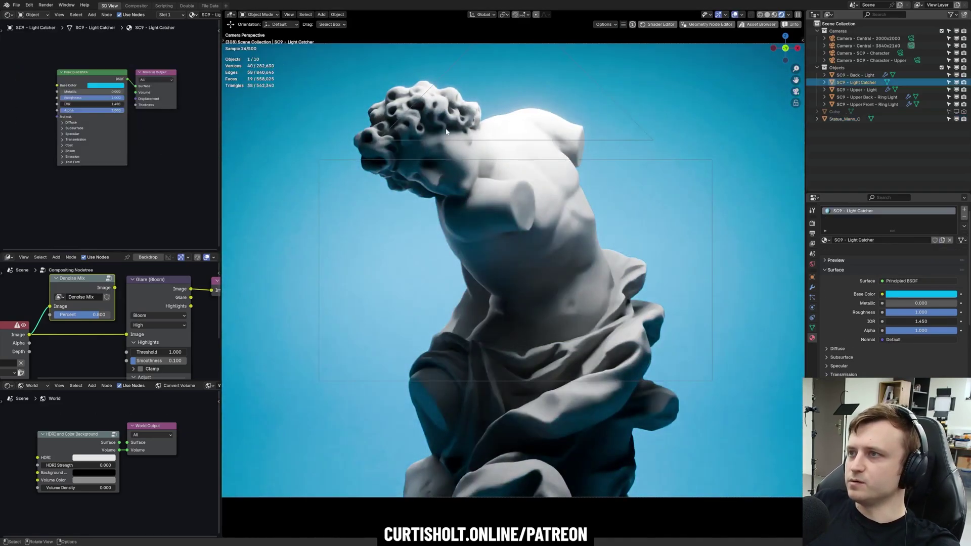
Select the statue and adjust the second color of the Darken node in its Subsurface material
left_click(446, 132)
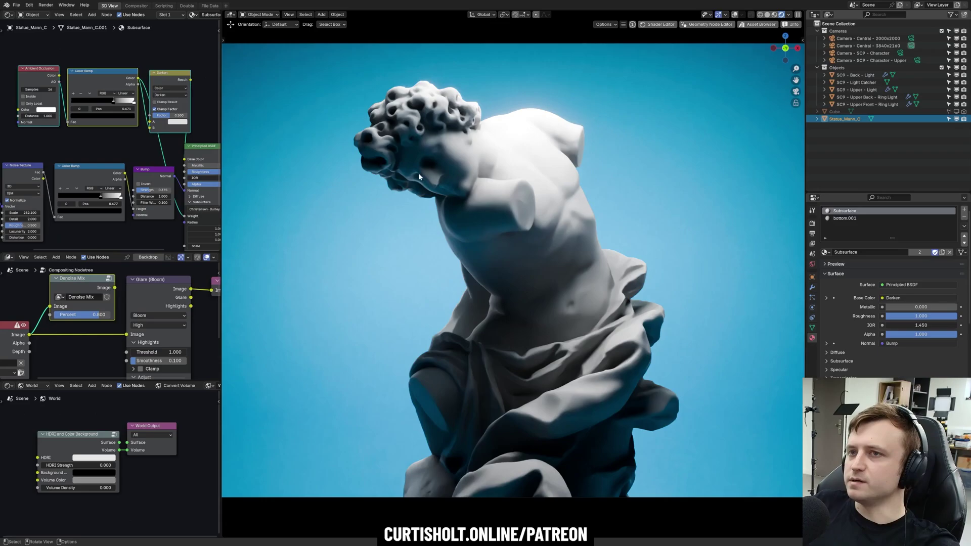
left_click(177, 122)
mouse_move(202, 57)
left_mouse_down()
mouse_move(194, 65)
mouse_move(211, 60)
left_mouse_up()
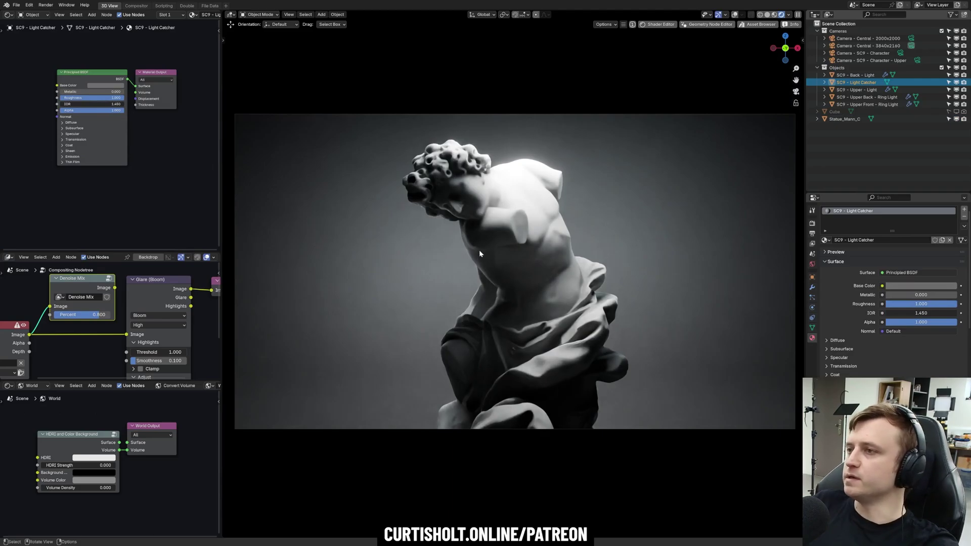
Add a Plain Axes empty at the world origin
middle_click_drag(479, 250, 498, 399)
key("shift+a")
mouse_move(499, 394)
left_click(558, 395)
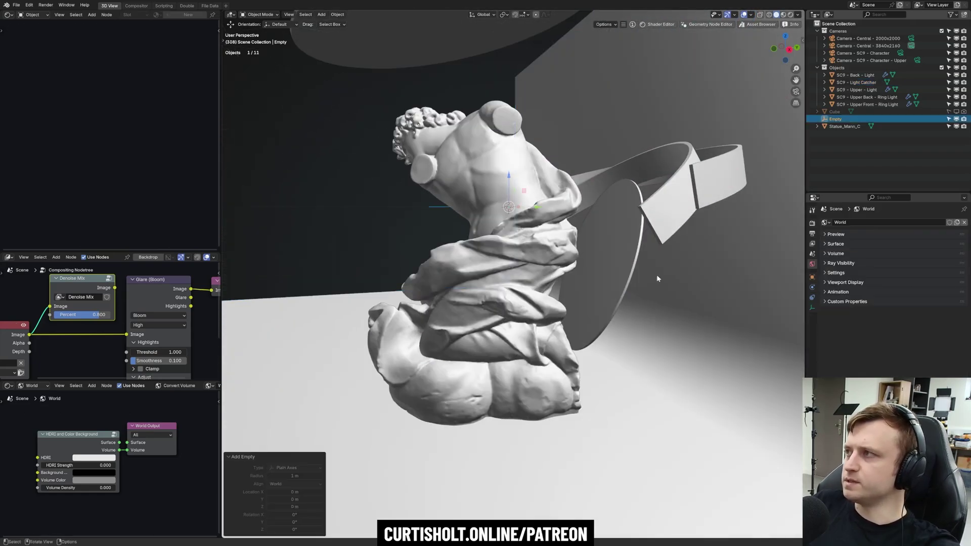
Move the empty into the Cameras collection and parent the four cameras to it
left_click_drag(836, 119, 847, 70)
left_click(860, 38)
left_click(863, 61, "shift")
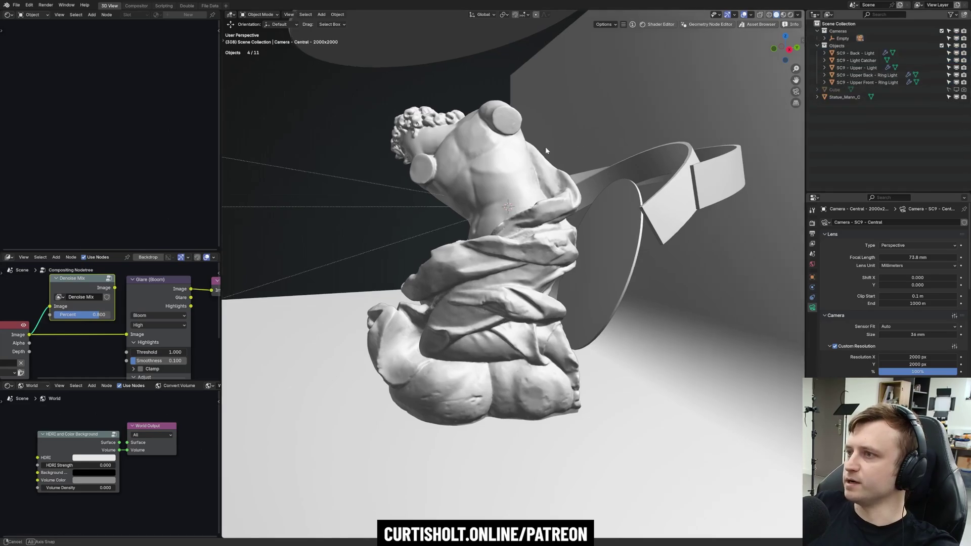
key("KP_0")
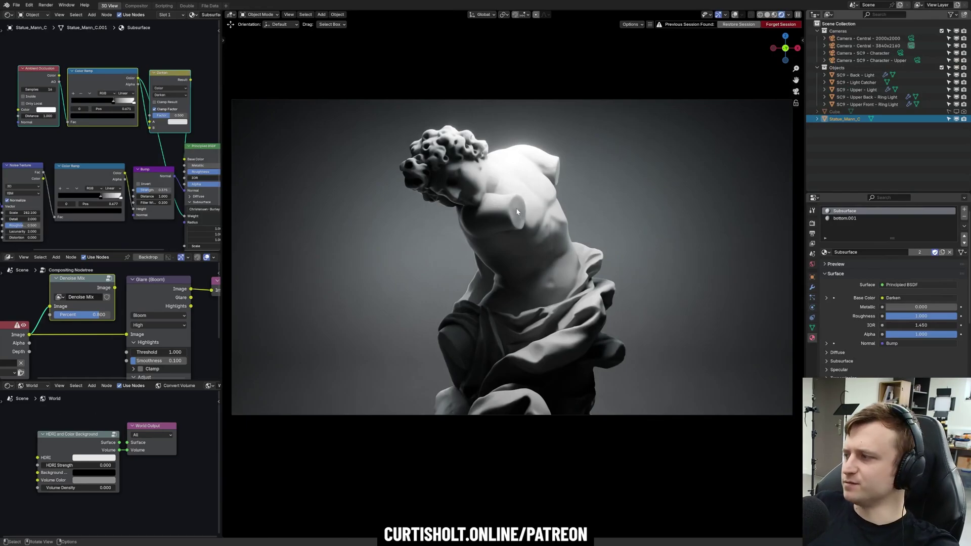
Add an empty in the Cameras collection and parent the four cameras to it
key("KP_0")
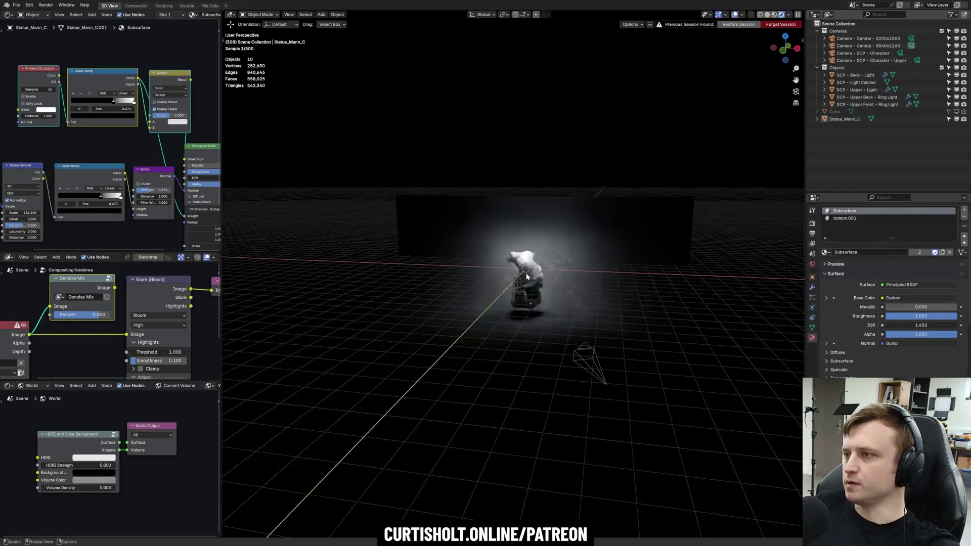
key("shift+a")
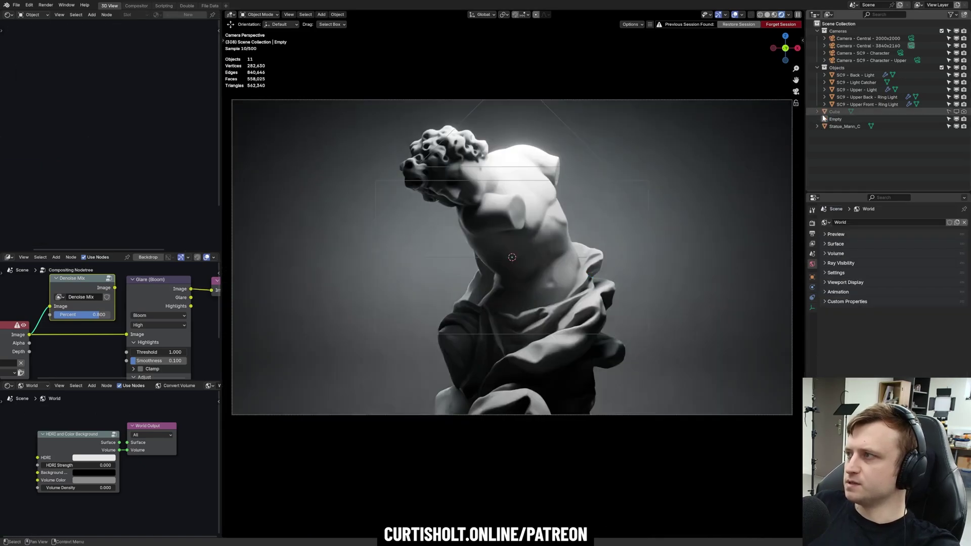
left_click_drag(843, 119, 838, 31)
left_click(850, 39)
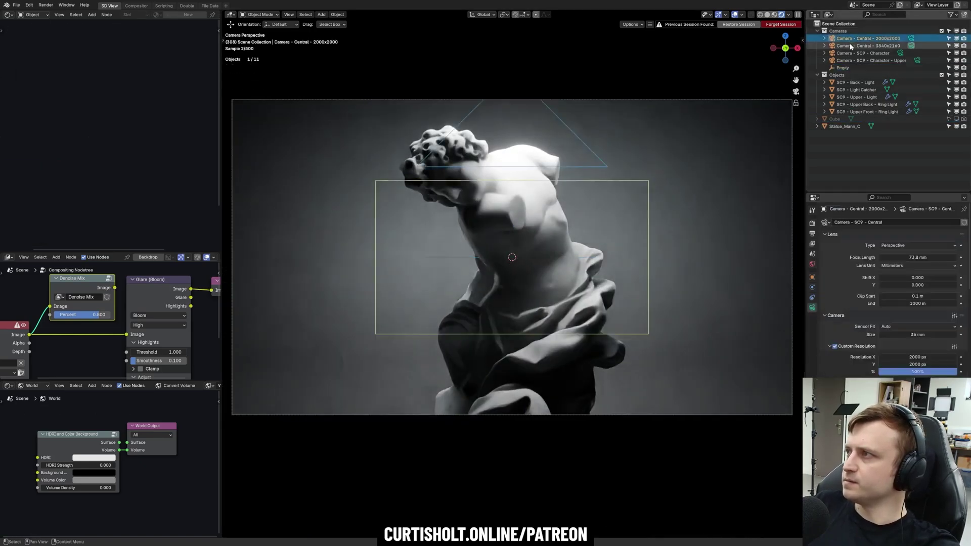
Try rotating the empty about the global Z axis to swing the cameras around the statue
key("r")
key("z")
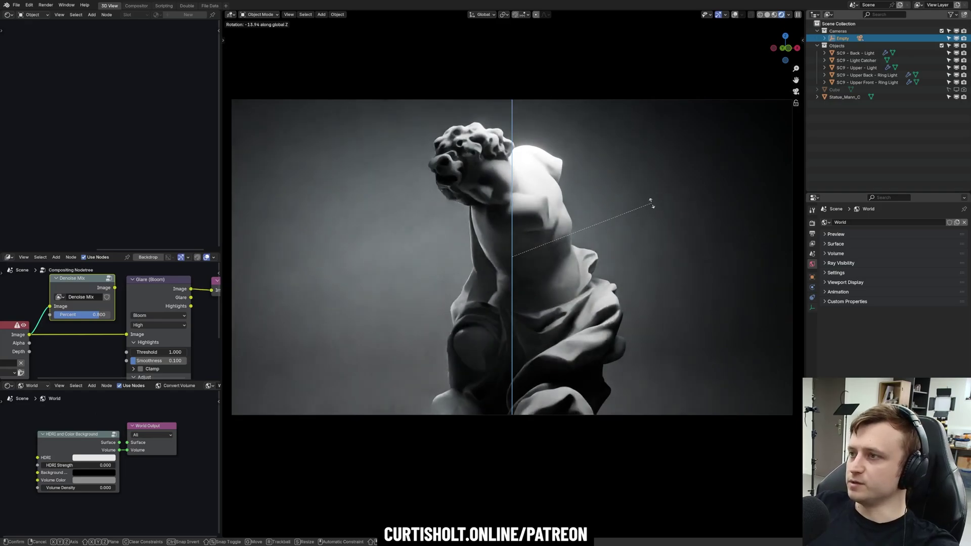
left_click(650, 202)
Hide the statue in the viewport and render, and show the sphere in its place
left_click(508, 186)
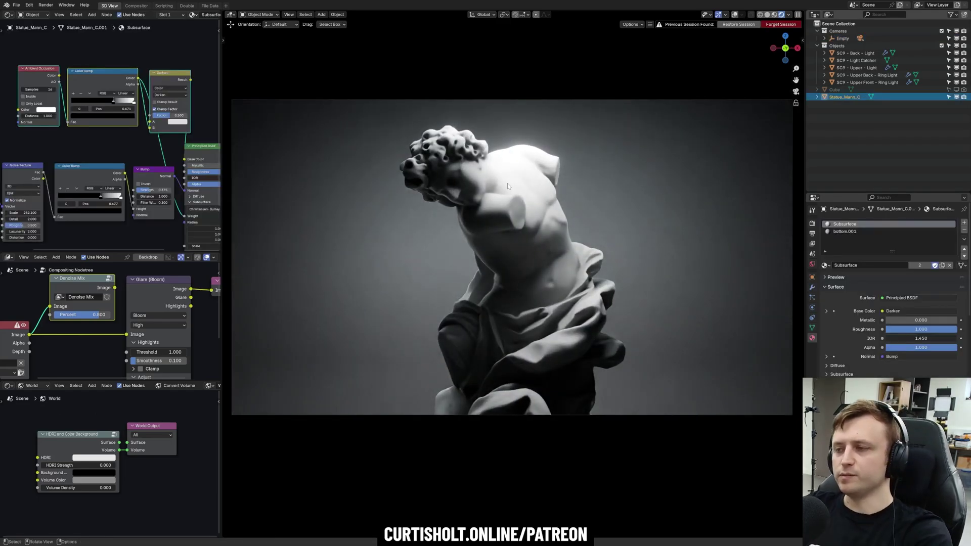
left_click(948, 96)
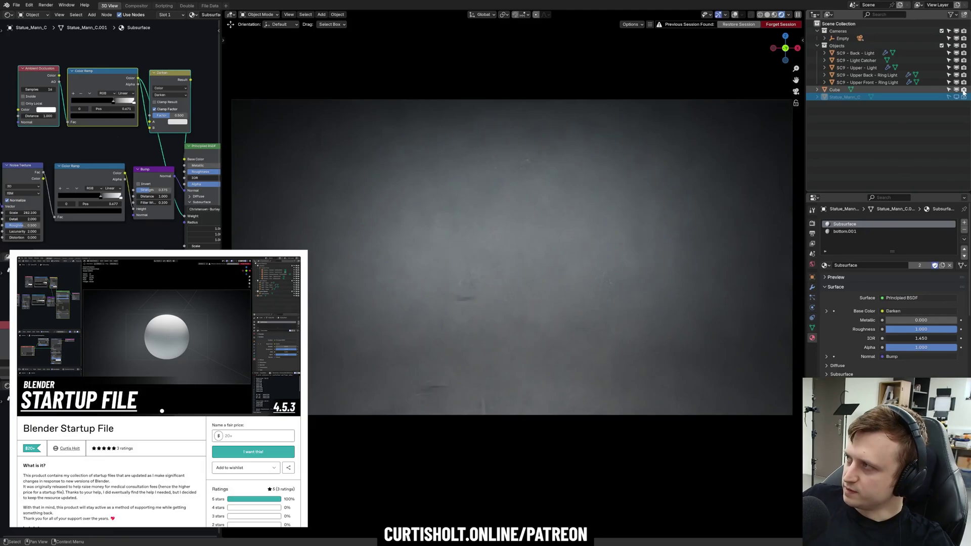
left_click(964, 90)
left_click(673, 268)
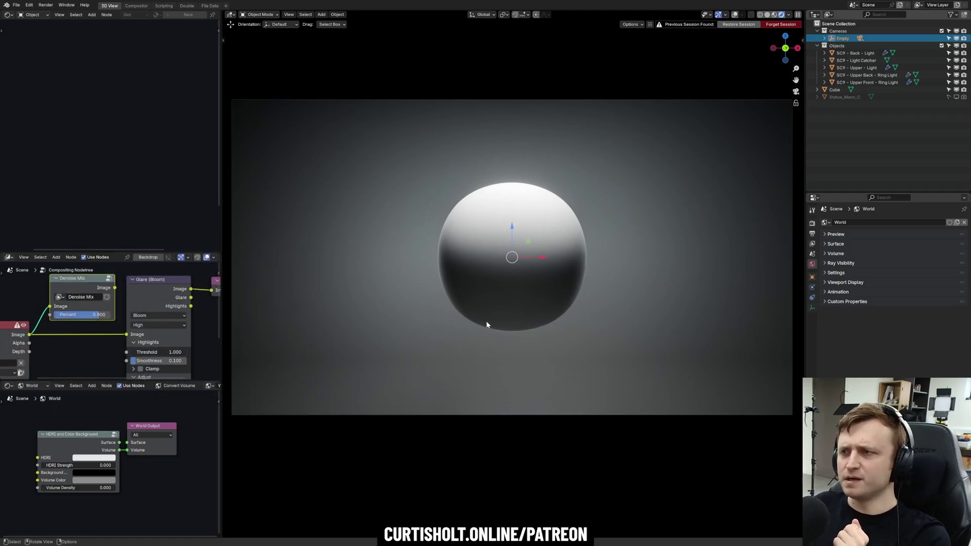
Select the five SC9 objects from the back light to the upper front ring light, and clear the selection
left_click(855, 52)
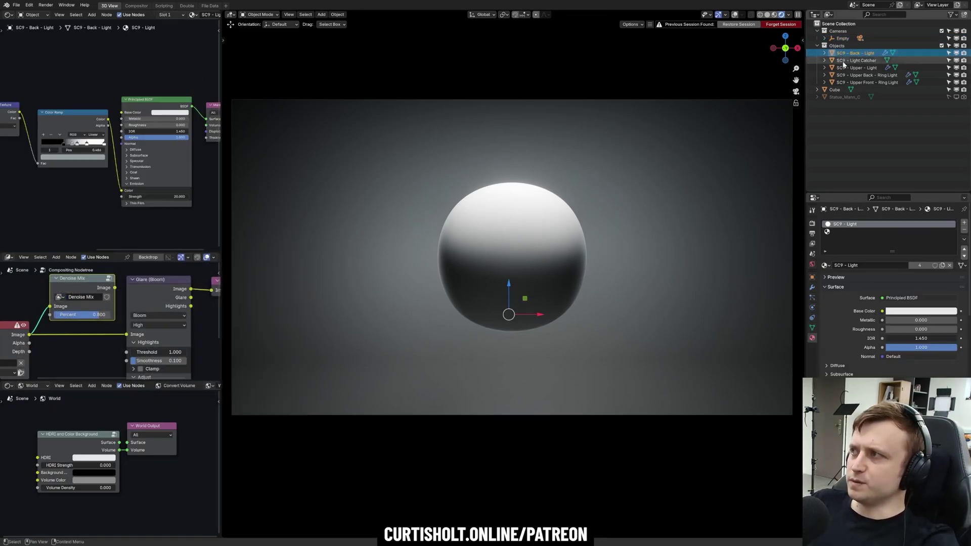
left_click(830, 82, "shift")
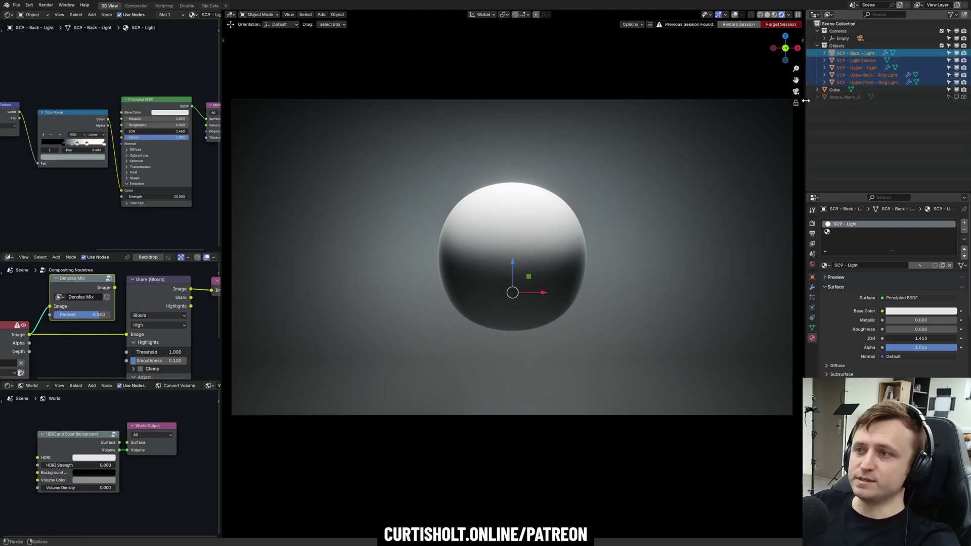
left_click(627, 232)
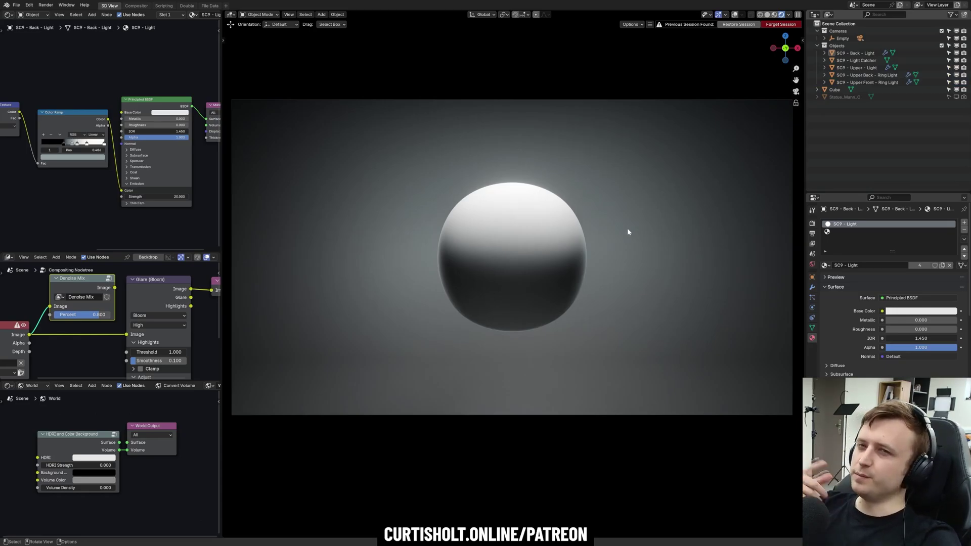
Rotate the upper front ring light 43.8° about the global X axis and hide the viewport overlays
mouse_move(648, 209)
middle_mouse_down()
mouse_move(575, 211)
mouse_move(451, 247)
mouse_move(544, 267)
middle_mouse_up()
key("alt+shift+z")
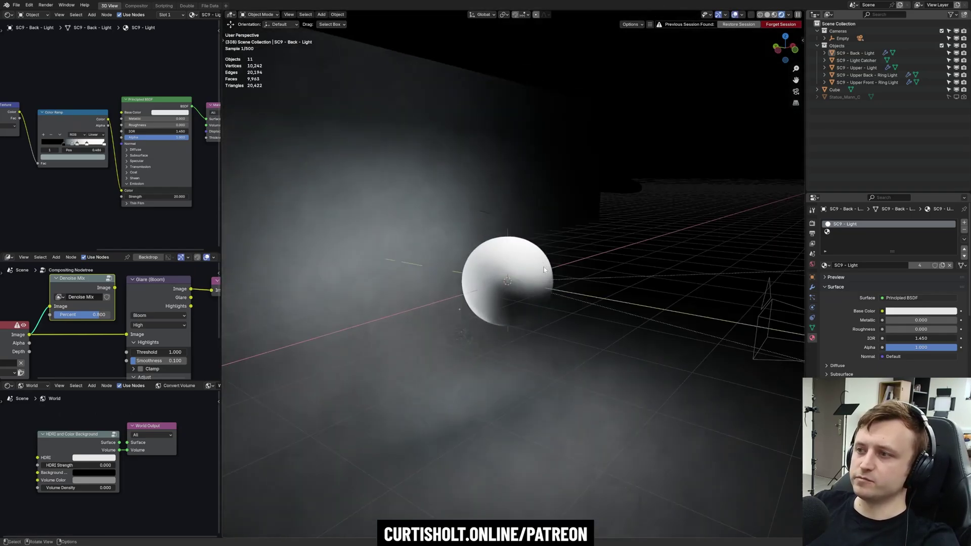
key("z")
left_click(655, 281)
middle_click_drag(655, 281, 567, 280)
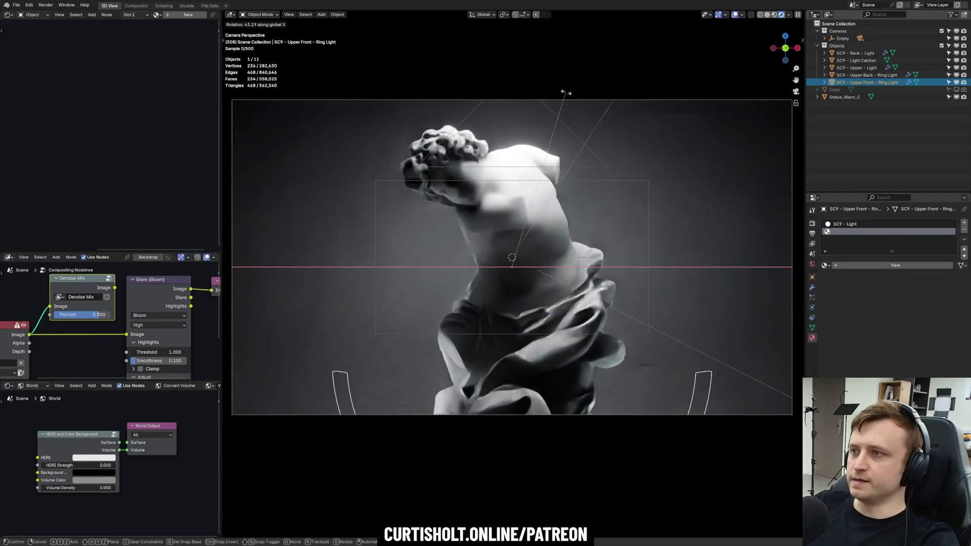
left_click(539, 157)
key("shift+alt+z")
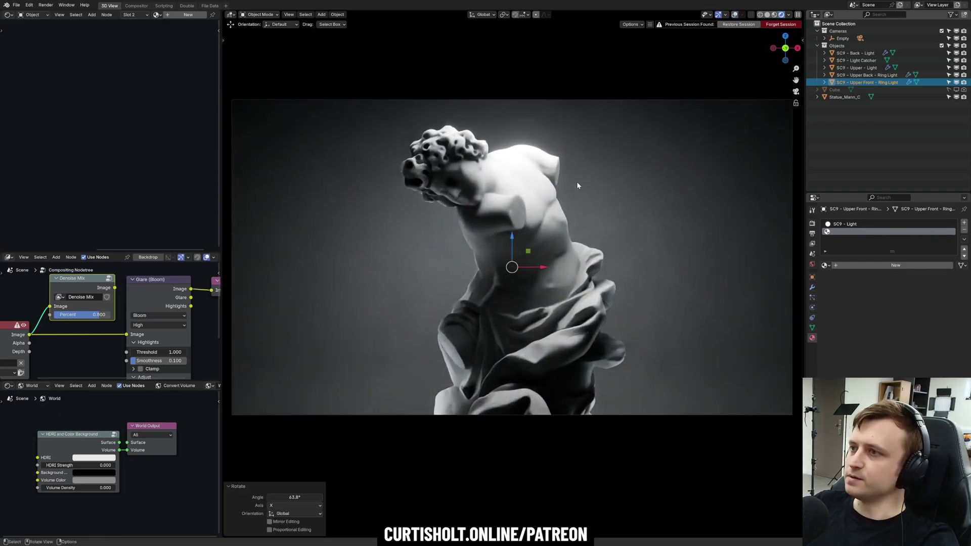